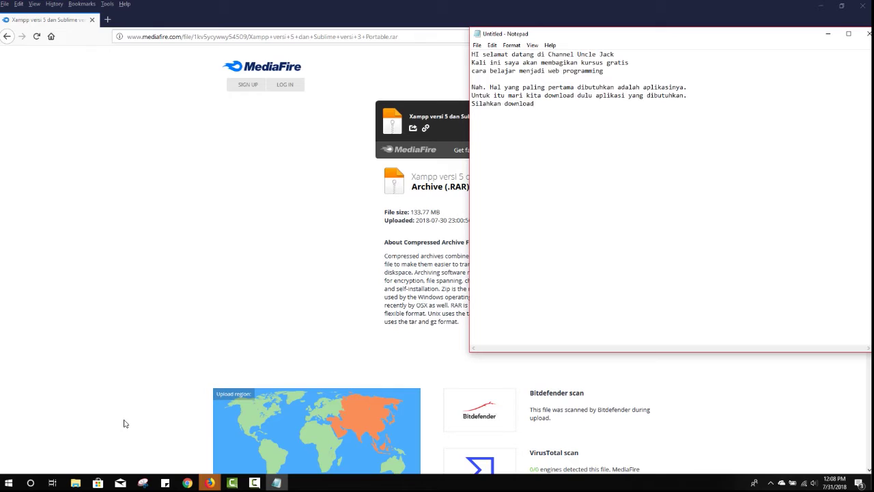
Step: Finish the note line with "aplikasinya." and add "Linknya sudah saya siapkan di deskripsi." and "atau bisa juga kalian download sendiri."
{"action": "type", "text": "aplikasinya."}
{"action": "key", "text": "Return"}
{"action": "type", "text": "Linknya sudah saya siapkan di deskripsi."}
{"action": "key", "text": "Return"}
{"action": "type", "text": "atau bisa juga kalian download sendiri"}
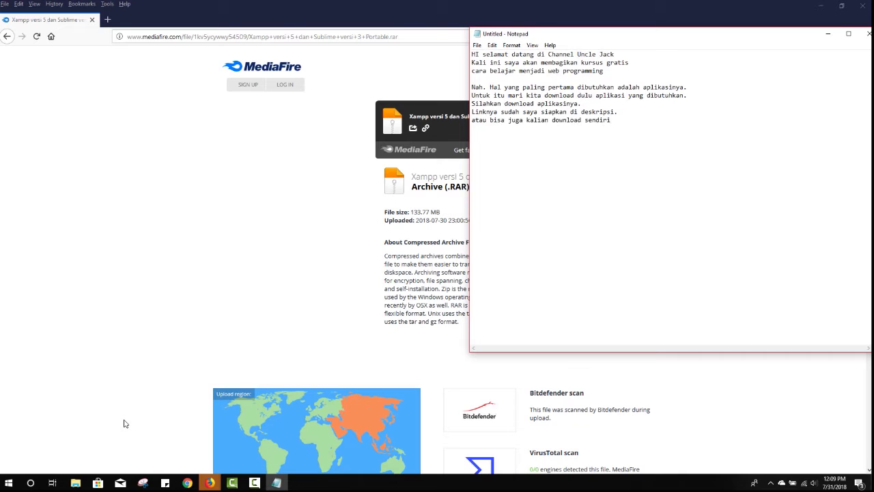
{"action": "type", "text": "."}
Step: Add the heading "Aplikasi yang dibutuhkan yaitu" to the note, with the numbered items "1. xampp versi 5" and "2. sublime portable"
{"action": "key", "text": "Return"}
{"action": "type", "text": "Aplikasi yang dibutuhkan yaitu"}
{"action": "key", "text": "Return"}
{"action": "type", "text": "1. xampp versi 5"}
{"action": "key", "text": "Return"}
{"action": "type", "text": "2. sublime portable"}
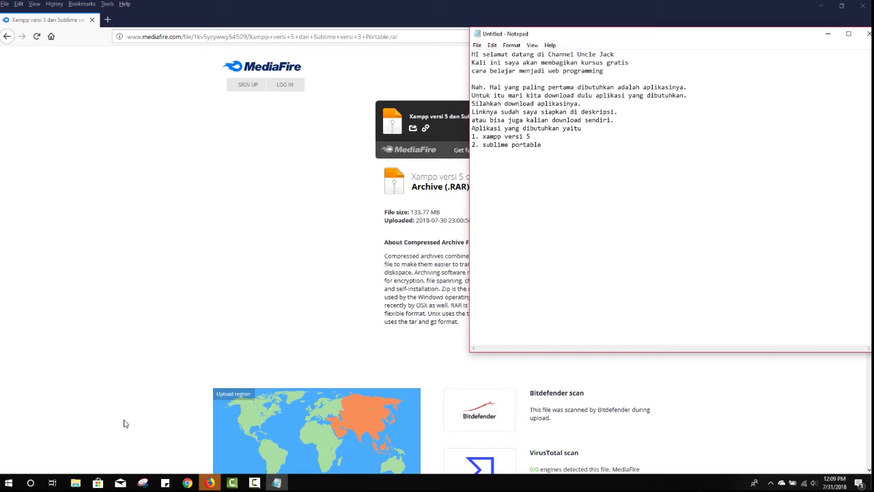
Step: Highlight the MediaFire page address and add "Jika anda menggunakan link yang saya sediakan." and "Maka akan muncul seperti gambar ini." to the note
{"action": "left_click", "coordinate": [374, 143]}
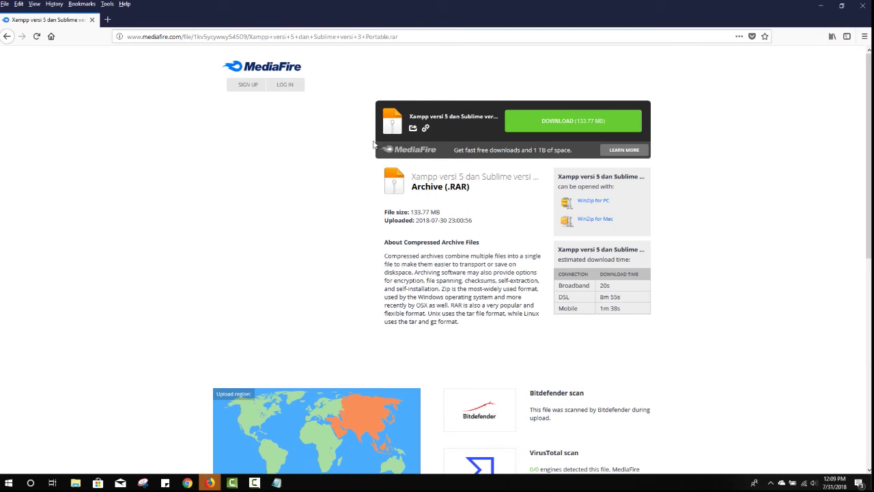
{"action": "key", "text": "ctrl+l"}
{"action": "mouse_move", "coordinate": [276, 482]}
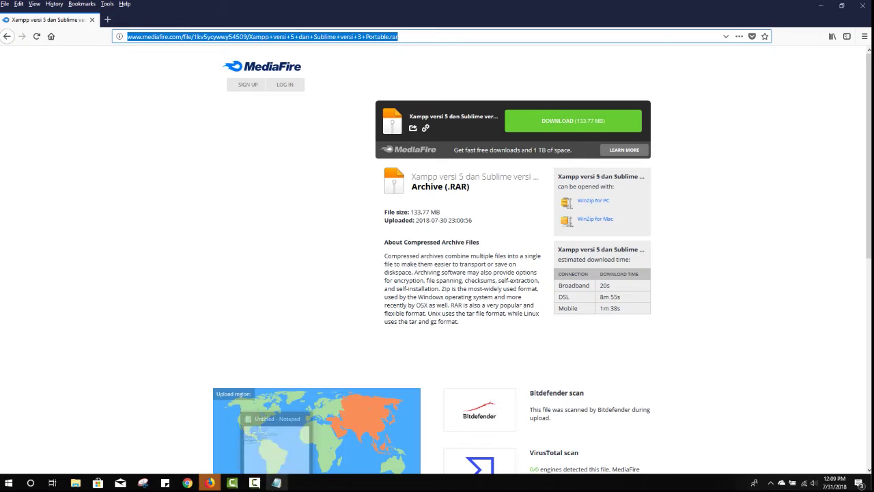
{"action": "left_click", "coordinate": [276, 482]}
{"action": "left_click_drag", "start_coordinate": [601, 34], "coordinate": [601, 153]}
{"action": "type", "text": "Jika anda menggunakan link yang saya sediakan."}
{"action": "key", "text": "Return"}
{"action": "type", "text": "Maka akan muncul seperti gambar ini."}
Step: Uncover the download page's green button and add the line "Silahkan klik tombol download berwarna hijau." to the note
{"action": "left_click", "coordinate": [827, 151]}
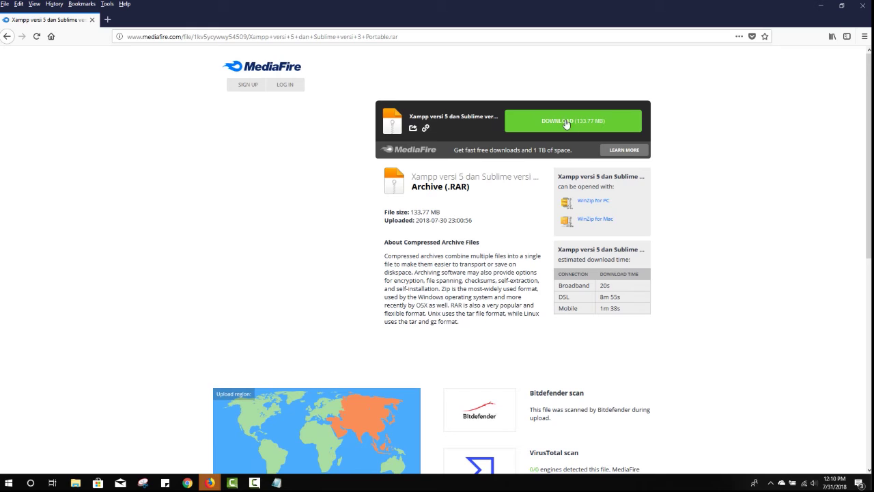
{"action": "key", "text": "alt+Tab"}
{"action": "key", "text": "Return"}
{"action": "type", "text": "Silahkan klik tombol download berwarna hijau."}
{"action": "key", "text": "Return"}
Step: Move the Notepad window higher and add the line "Jika sudah selesai anda akan mendapatkan file seperti berikut."
{"action": "left_click_drag", "start_coordinate": [640, 149], "coordinate": [620, 69]}
{"action": "type", "text": "Jika sudah selesai anda akan men"}
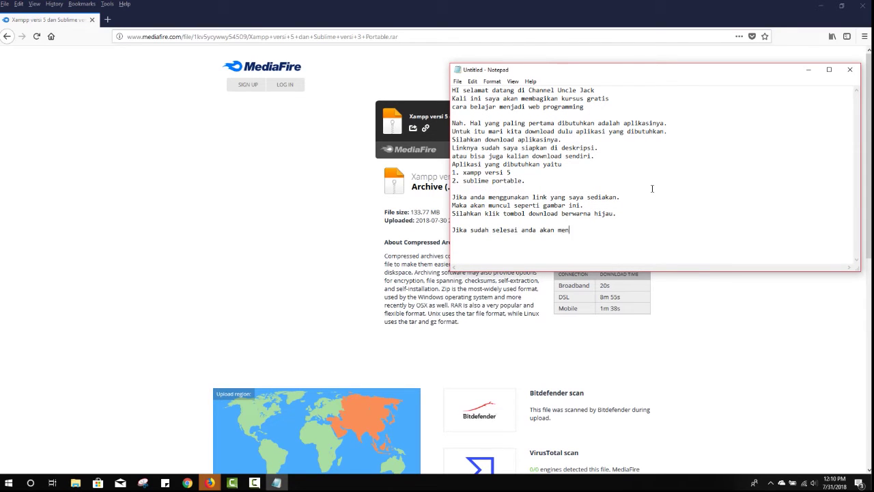
{"action": "type", "text": "dapatkan file seperti berikut."}
Step: In File Explorer's PROGRAMMING folder, permanently delete the Sublime Text folder and the XAMPP installer, and widen the Name column
{"action": "left_click", "coordinate": [75, 483]}
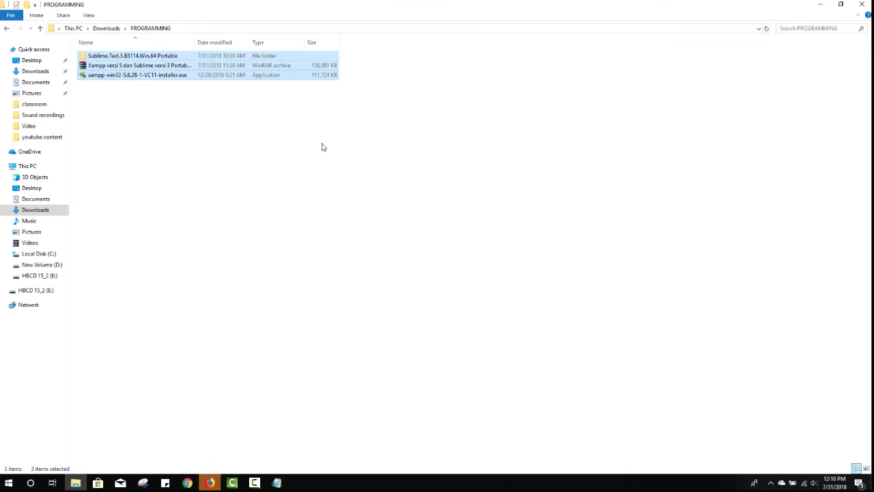
{"action": "left_click", "coordinate": [121, 75], "text": "ctrl"}
{"action": "key", "text": "shift+Delete"}
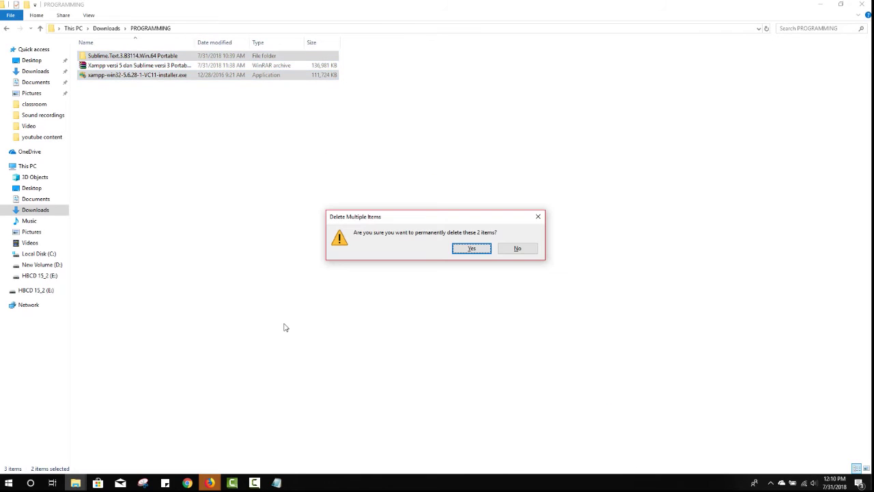
{"action": "key", "text": "Return"}
{"action": "left_click_drag", "start_coordinate": [196, 42], "coordinate": [229, 43]}
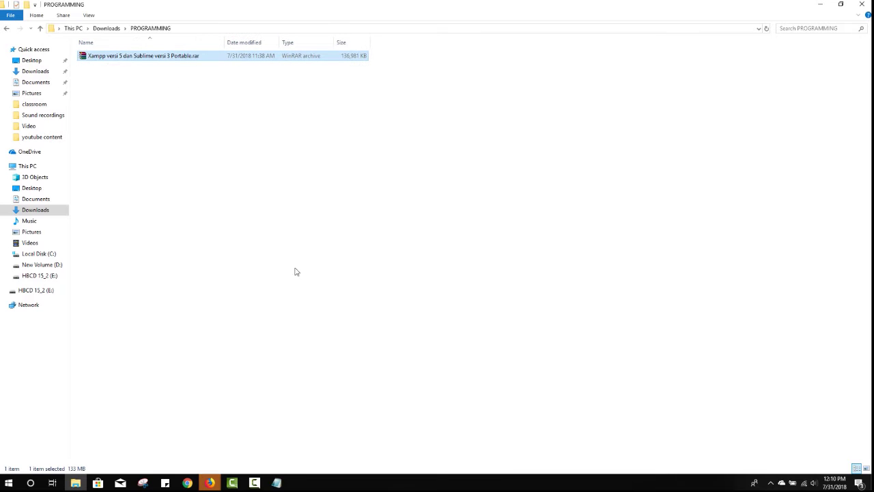
Step: Add the line "Silahkan di klik kanan kemudian di extract file yang sudah didwonload tadi." to the Notepad note
{"action": "left_click", "coordinate": [277, 482]}
{"action": "key", "text": "Return"}
{"action": "type", "text": "Silahkan di klik ka"}
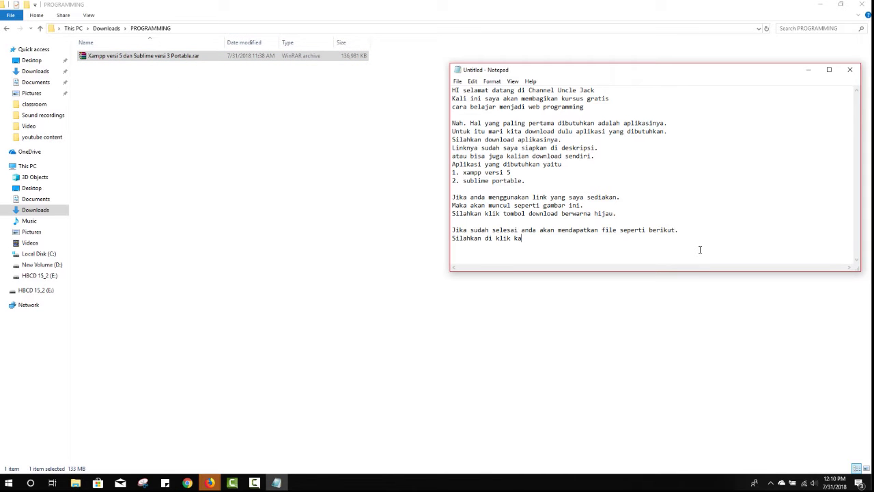
{"action": "type", "text": "nan kemudian di extract file yang sudah didwonload tadi."}
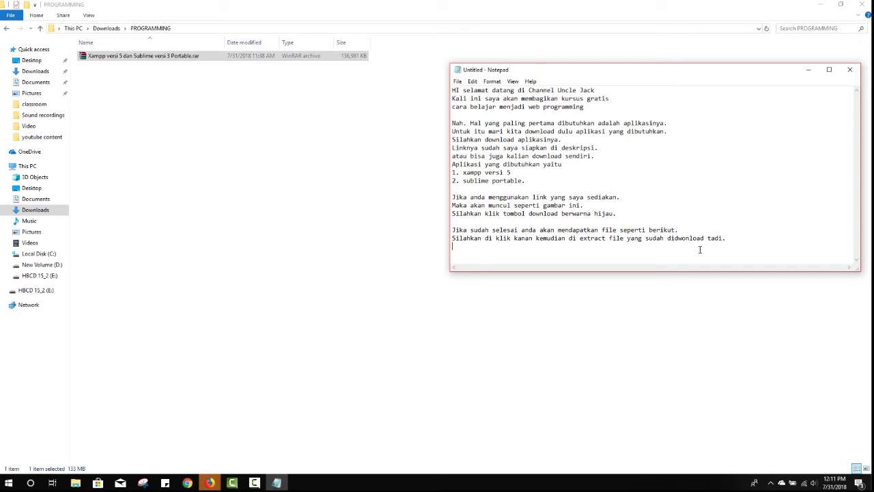
{"action": "key", "text": "Return"}
Step: Extract "Xampp versi 5 dan Sublime versi 3 Portable.rar" into a folder with the archive's name and open that folder
{"action": "right_click", "coordinate": [111, 57]}
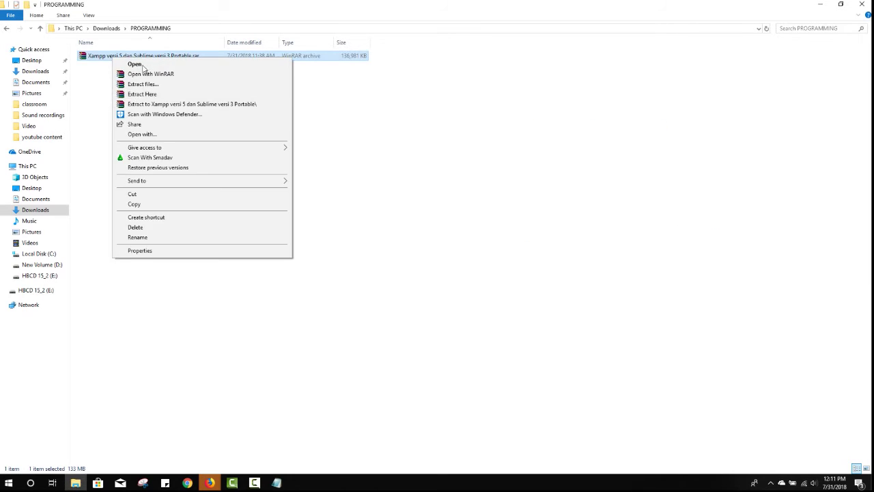
{"action": "left_click", "coordinate": [146, 104]}
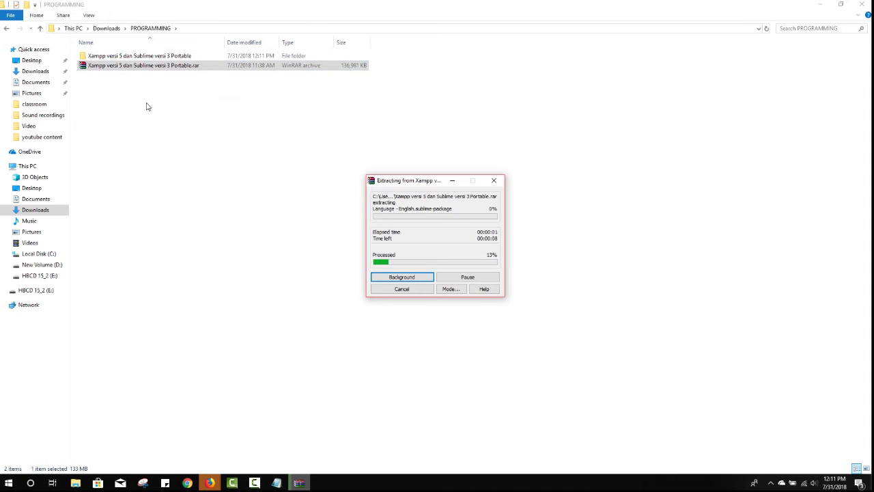
{"action": "double_click", "coordinate": [135, 56]}
Step: Add the lines "Seperti yang kita lihat" and "Didalamnya ada 2 aplikasi." to the Notepad note
{"action": "left_click", "coordinate": [277, 483]}
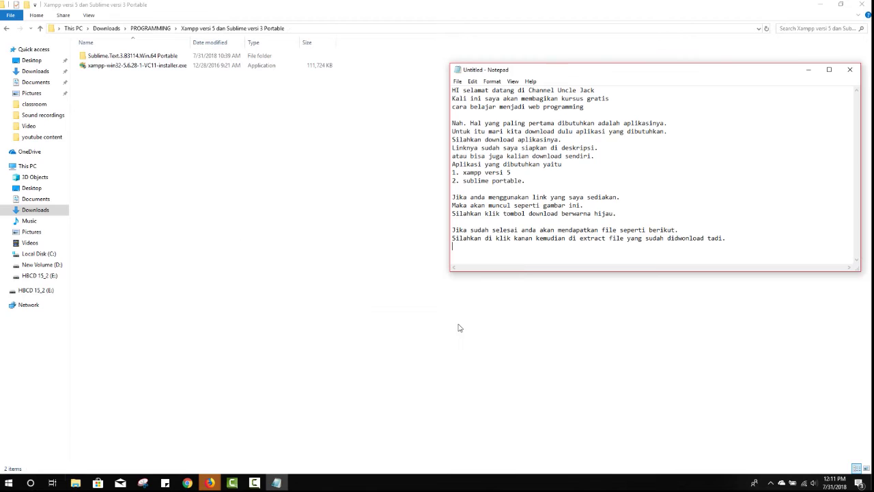
{"action": "type", "text": "Seperti yang kita lihatAda d"}
{"action": "key", "text": "BackSpace"}
{"action": "key", "text": "BackSpace"}
{"action": "key", "text": "BackSpace"}
{"action": "key", "text": "BackSpace"}
{"action": "key", "text": "BackSpace"}
{"action": "type", "text": "Didalamnya ada 2 aplikasi."}
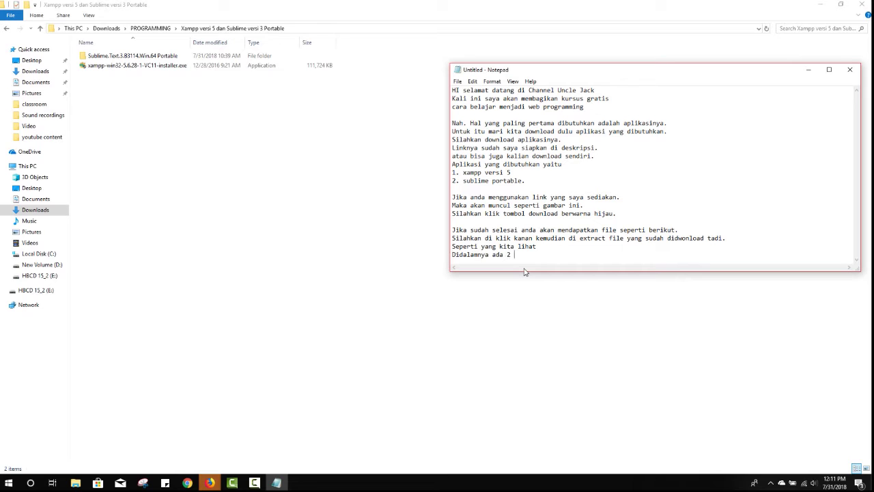
Step: Add "Pertama tama mari kita instal xampp versi 5" and, after a blank line, "caranya lihat video yah." to the note
{"action": "key", "text": "Return"}
{"action": "type", "text": "Pertama tama mari"}
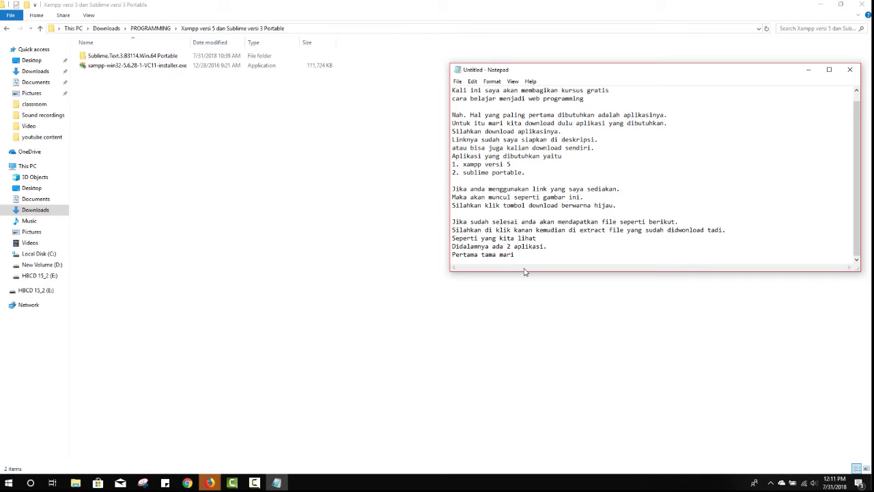
{"action": "type", "text": " kita instal xampp versi 5"}
{"action": "key", "text": "Return"}
{"action": "key", "text": "Return"}
{"action": "type", "text": "caranya lihat video"}
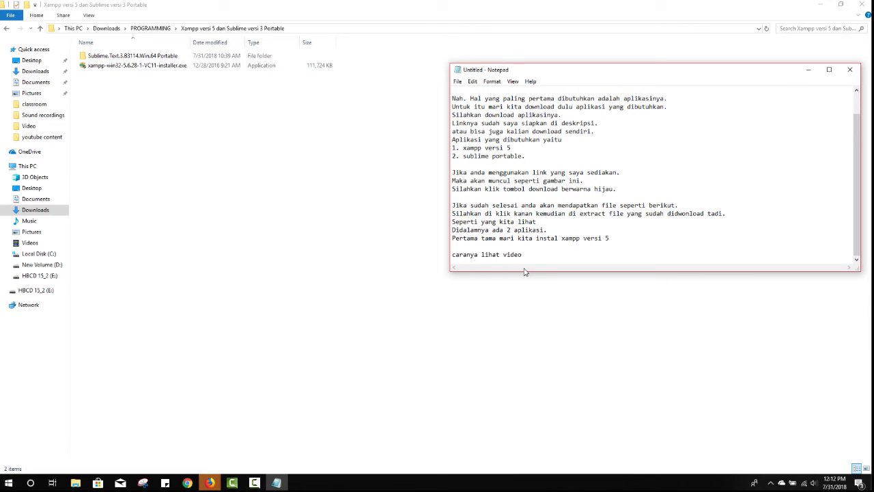
{"action": "type", "text": " yah."}
Step: Run xampp-win32-5.6.28-1-VC11-installer.exe, install XAMPP with the preset options, and close the firewall alert for Apache HTTP Server
{"action": "double_click", "coordinate": [110, 64]}
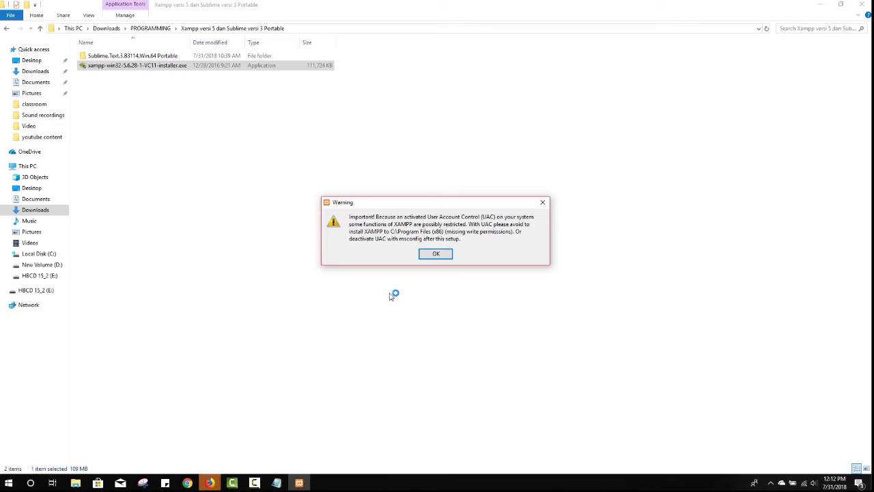
{"action": "left_click", "coordinate": [435, 253]}
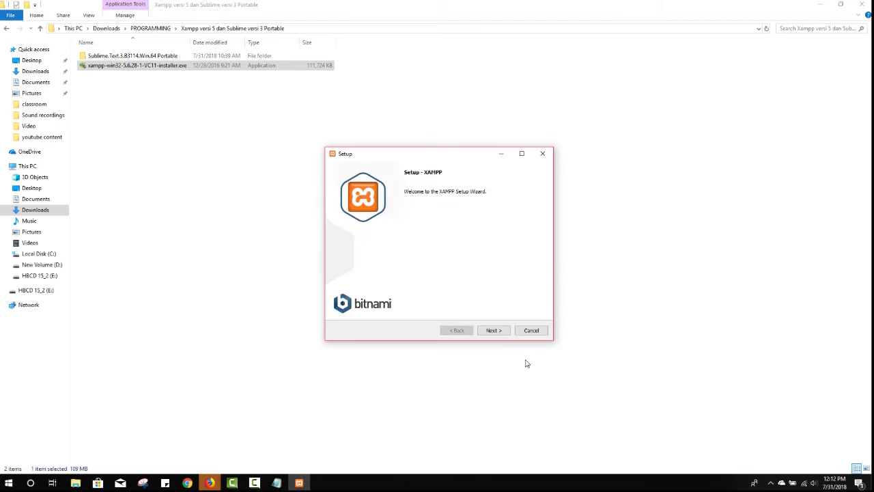
{"action": "left_click", "coordinate": [493, 330]}
{"action": "left_click", "coordinate": [493, 330]}
{"action": "left_click", "coordinate": [490, 331]}
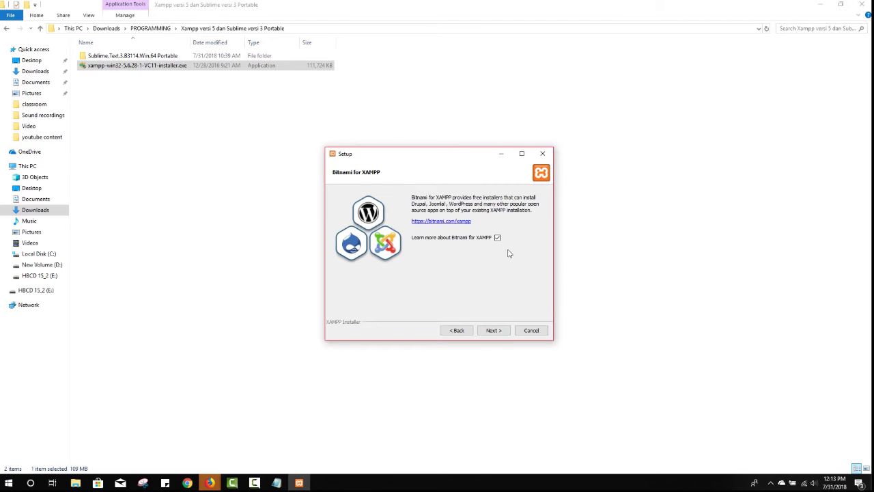
{"action": "left_click", "coordinate": [492, 331]}
{"action": "left_click", "coordinate": [493, 330]}
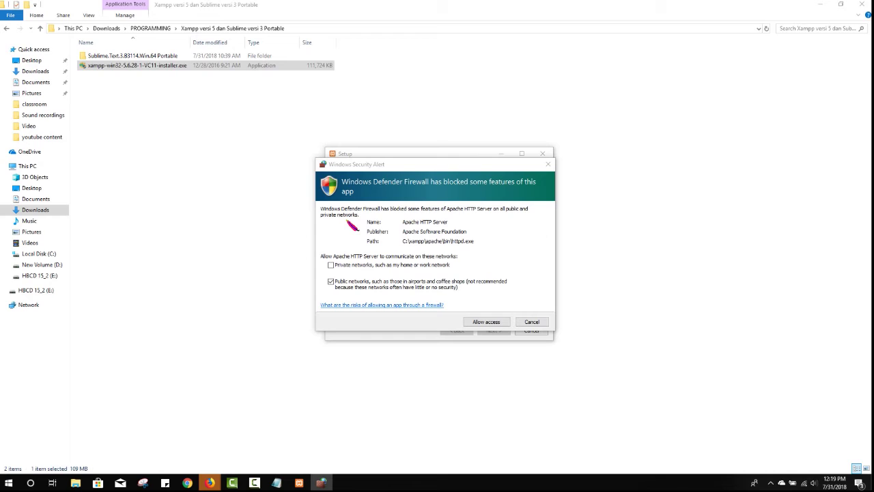
{"action": "key", "text": "Return"}
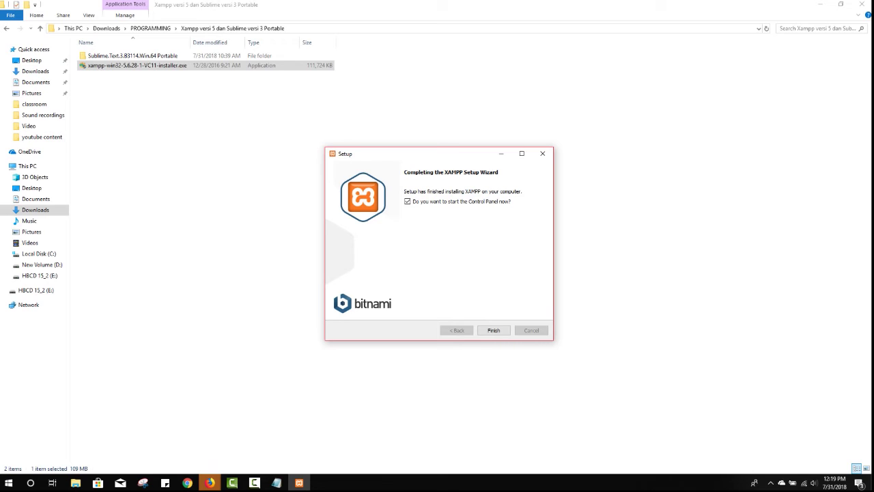
Step: Add the line "Ok jika proses instalasi sudah selesai silahkan klik finish." to the Notepad note
{"action": "key", "text": "alt+Tab"}
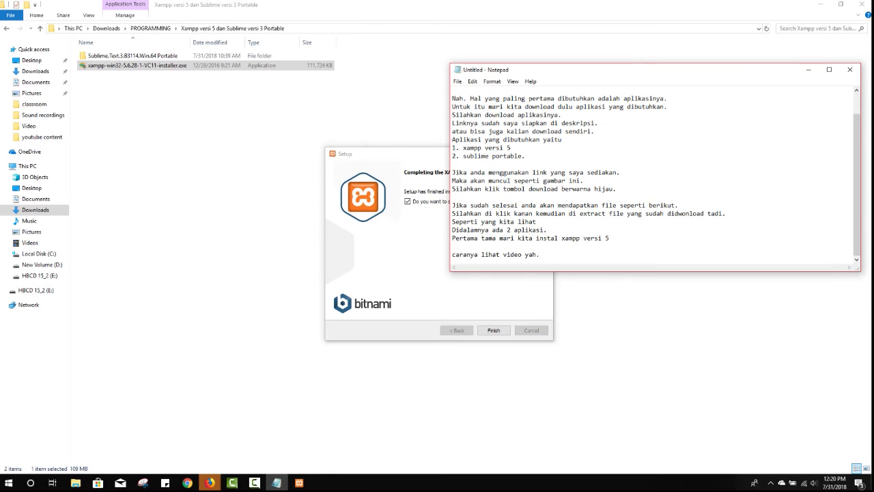
{"action": "key", "text": "Return"}
{"action": "type", "text": "Ok jika proses instal"}
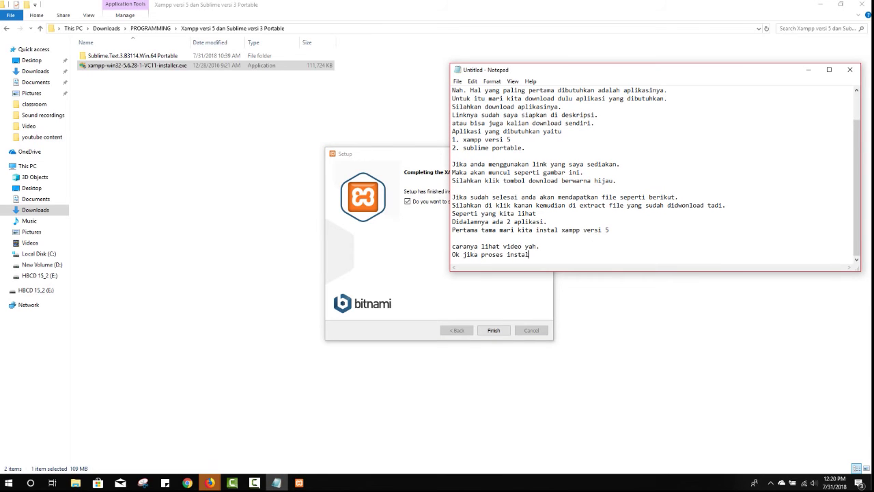
{"action": "type", "text": "asi sudah selesai silahkan klik finish."}
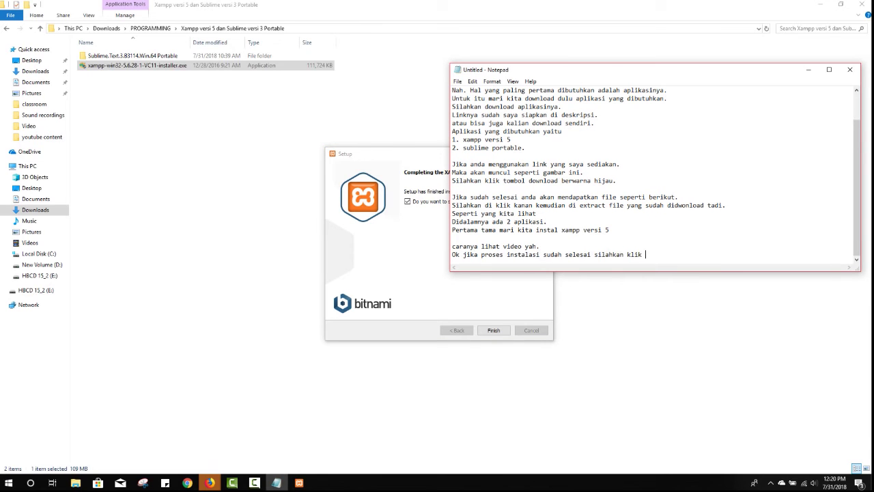
{"action": "key", "text": "Return"}
Step: Finish the XAMPP setup with the option to start the Control Panel enabled
{"action": "key", "text": "alt+Tab"}
{"action": "key", "text": "Return"}
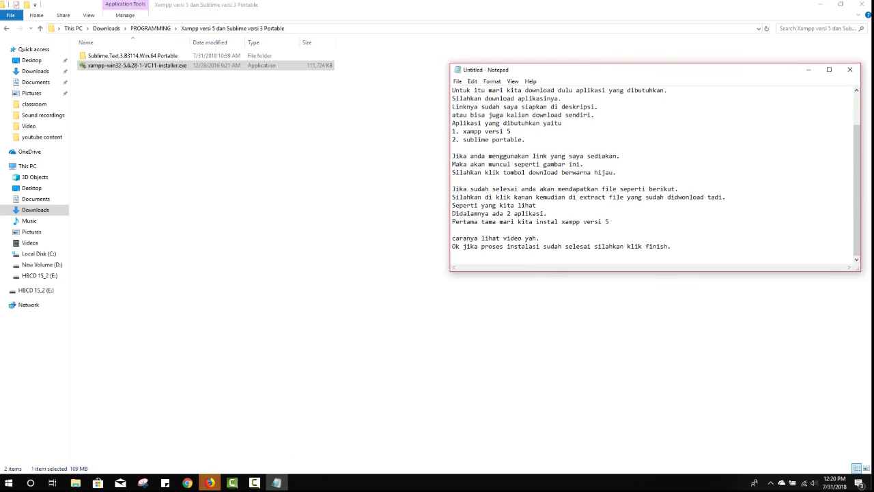
Step: Add the line "Pilih yg bendera amerika untuk bahasa inggris." to the Notepad note
{"action": "key", "text": "alt+Tab"}
{"action": "type", "text": "Pilih bahasa"}
{"action": "key", "text": "BackSpace"}
{"action": "key", "text": "BackSpace"}
{"action": "key", "text": "BackSpace"}
{"action": "key", "text": "BackSpace"}
{"action": "key", "text": "BackSpace"}
{"action": "key", "text": "BackSpace"}
{"action": "key", "text": "BackSpace"}
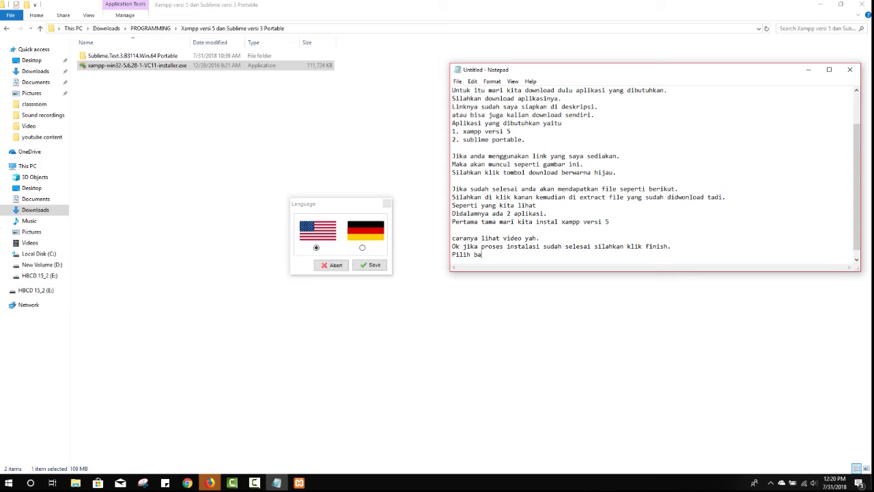
{"action": "type", "text": "yg bendera amerika untuk bahasa inggris."}
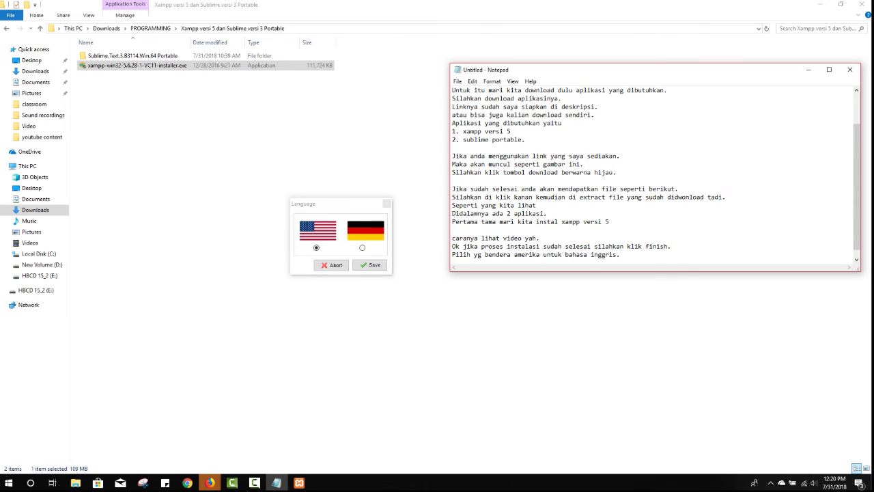
Step: Add "klo mau bahasa jerman silahkan pilih bendera jerman." and, after a blank line, "Disini uncle jack akan pilih bahasa inggris. Silahkan klik save."
{"action": "key", "text": "Return"}
{"action": "type", "text": "klo mau bahasa jerman silahkan pilih bendera jerman."}
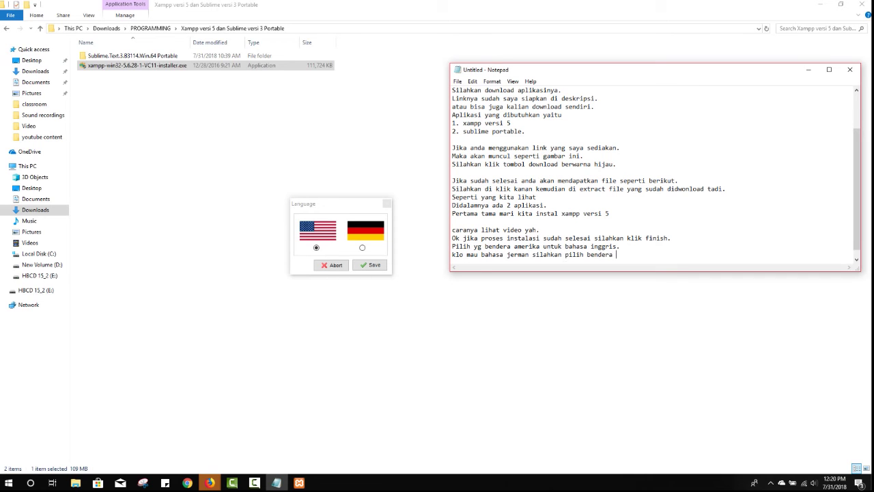
{"action": "key", "text": "Return"}
{"action": "key", "text": "Return"}
{"action": "type", "text": "Disini uncle"}
{"action": "type", "text": "jack akan pilih"}
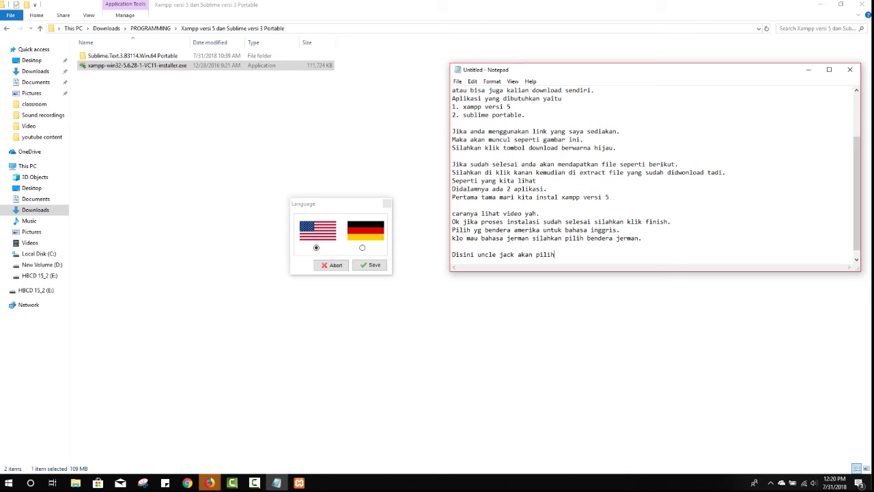
{"action": "type", "text": " bahasa inggris. Silahkan klik save."}
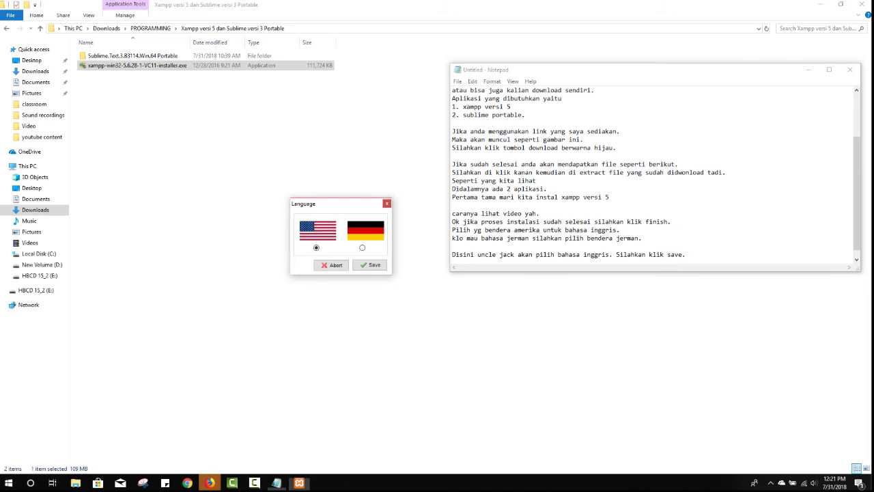
Step: Save English as the XAMPP language and bring up the XAMPP Control Panel window
{"action": "left_click", "coordinate": [370, 264]}
{"action": "left_click", "coordinate": [760, 483]}
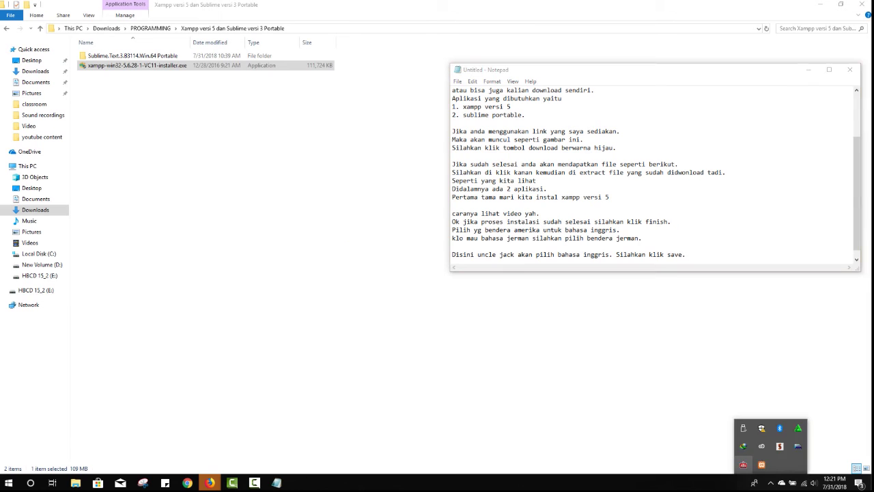
{"action": "left_click", "coordinate": [761, 447]}
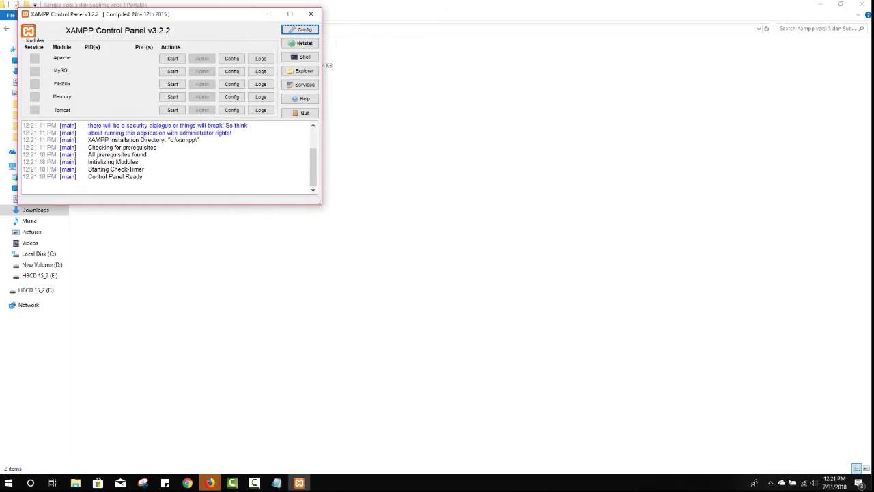
Step: Add the line "Selanjutnya jika muncul jendela xampp seperti di samping ini." to the Notepad note after a blank line
{"action": "left_click", "coordinate": [276, 482]}
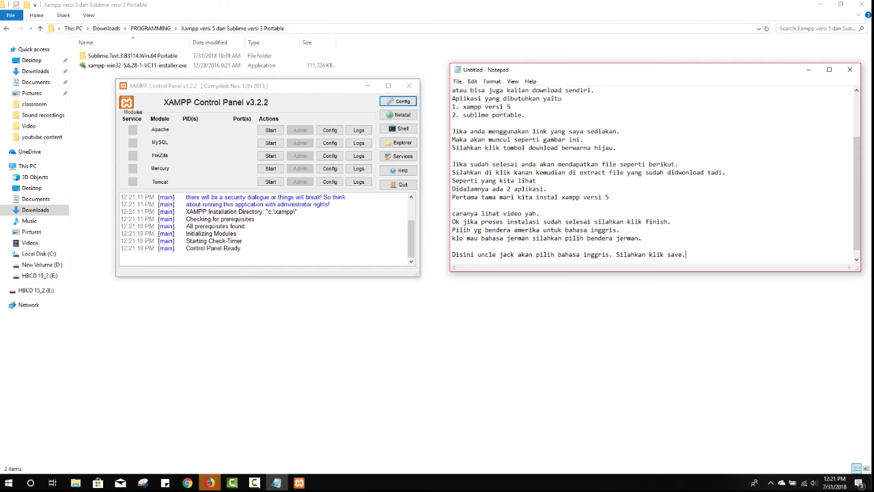
{"action": "key", "text": "Return"}
{"action": "key", "text": "Return"}
{"action": "type", "text": "Selanjutnya ji"}
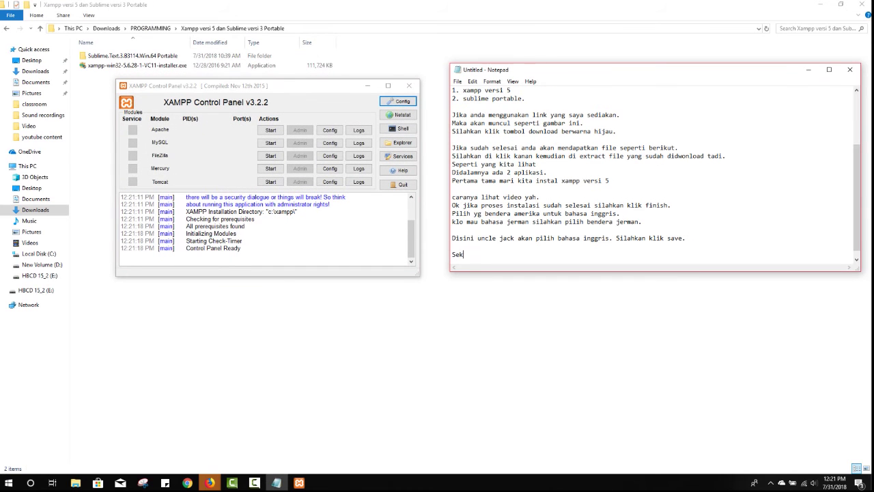
{"action": "type", "text": "ka muncul jendela "}
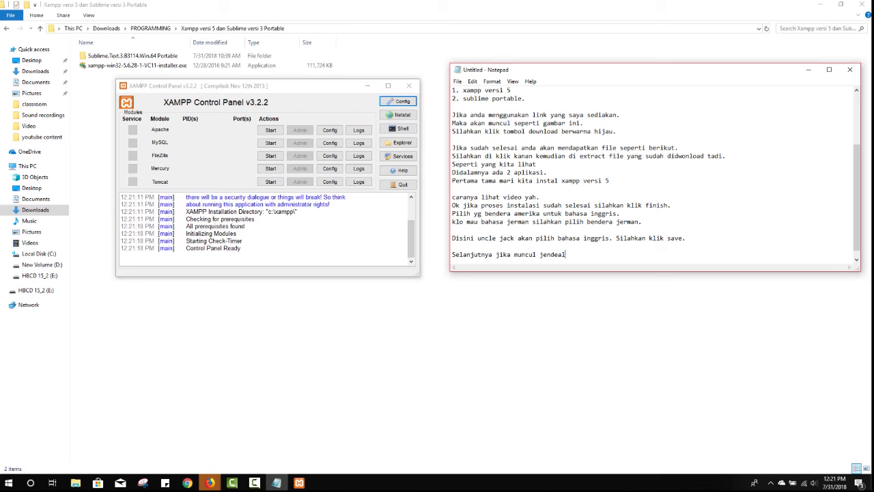
{"action": "type", "text": "xampp seperti di samping ini."}
Step: Add the lines "Silahkan klik tombol start untuk Apache", "dan tombol Start untuk MySQL." and "Perhatikan videonya." to the note
{"action": "key", "text": "Return"}
{"action": "type", "text": "Silahkan klik tombol start "}
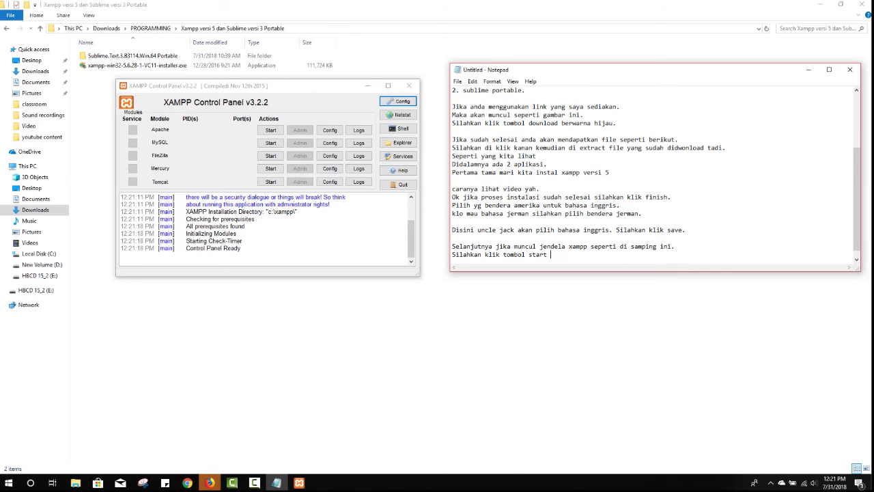
{"action": "type", "text": "d"}
{"action": "key", "text": "BackSpace"}
{"action": "type", "text": "untuk Apache"}
{"action": "key", "text": "Return"}
{"action": "type", "text": "dan tombol Start untuk My"}
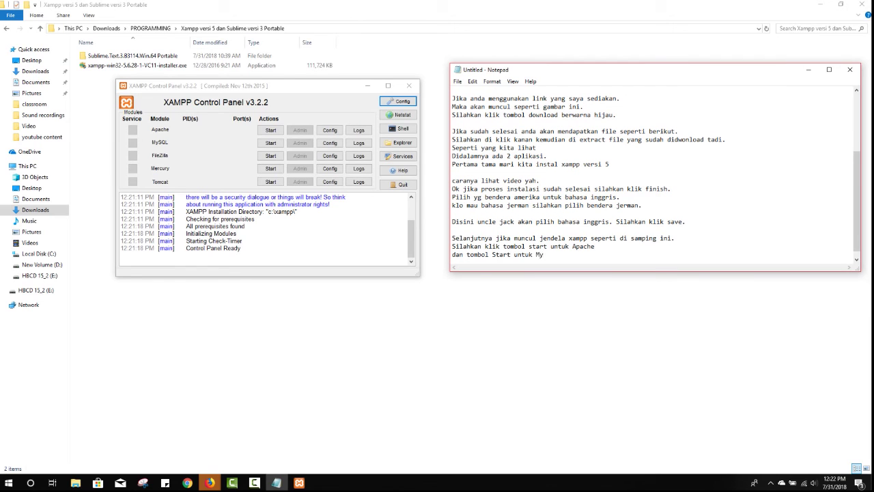
{"action": "type", "text": "SQL."}
{"action": "key", "text": "Return"}
{"action": "type", "text": "Perhatikan videonya."}
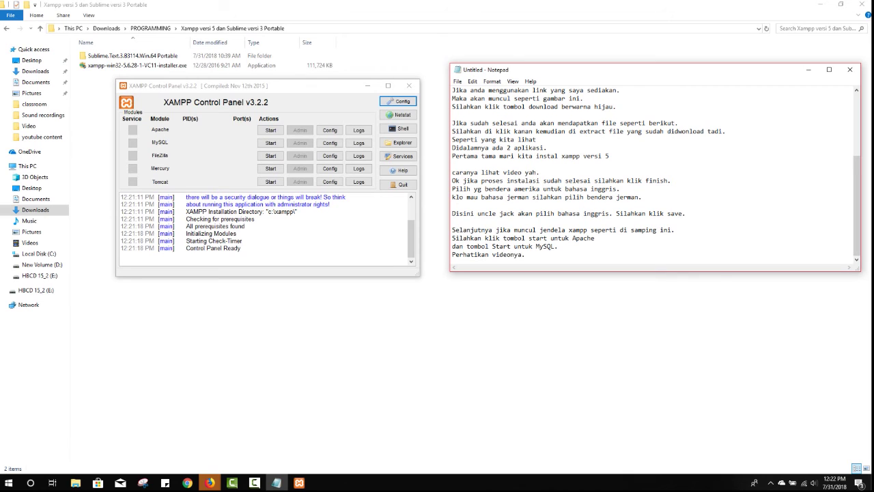
Step: Start the Apache and MySQL modules in the XAMPP Control Panel
{"action": "left_click", "coordinate": [270, 130]}
{"action": "left_click", "coordinate": [270, 142]}
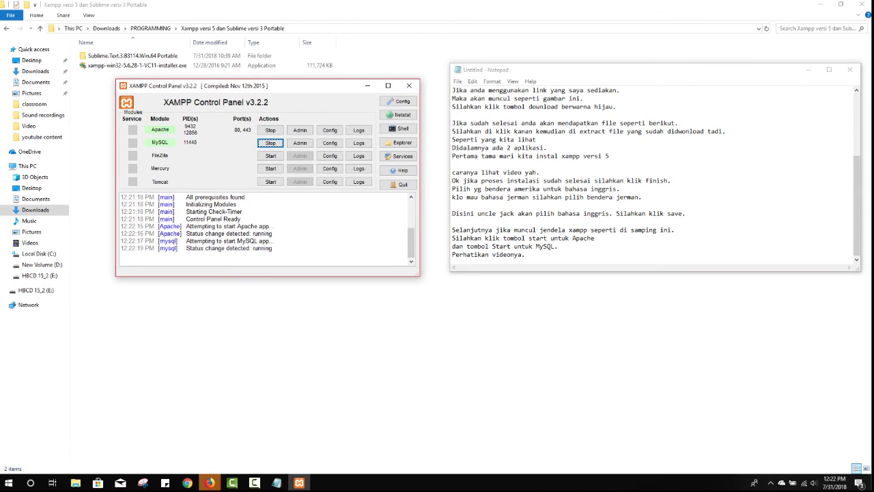
Step: Add the line "Jika sudah seperti disamping berarti Xampp sudah siap digunakan." to the Notepad note
{"action": "key", "text": "alt+Tab"}
{"action": "key", "text": "Return"}
{"action": "type", "text": "Jika sudah seperti "}
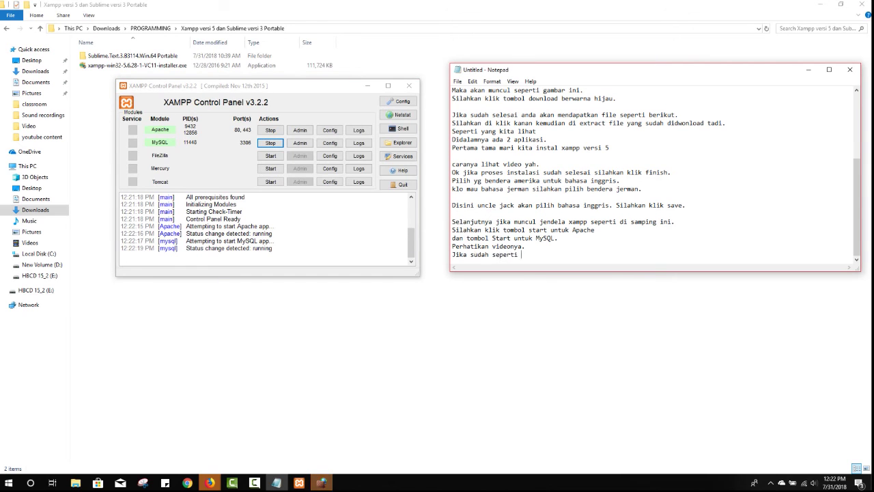
{"action": "type", "text": "disamping berarti Xampp su"}
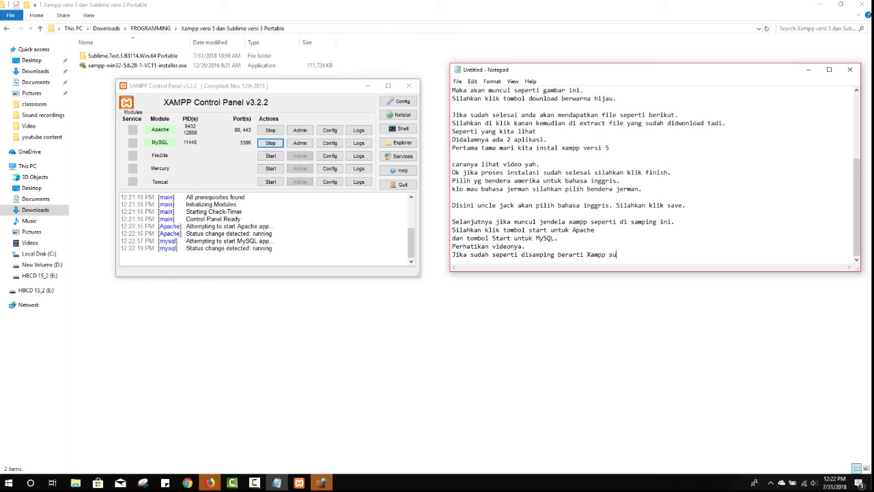
{"action": "type", "text": "dah siap digunakan."}
{"action": "key", "text": "Return"}
Step: Add "Oiah jika muncul pop up seperti ini." and "SIlahkan klik allow." to the note, and allow mysqld.exe through the firewall
{"action": "type", "text": "Oiah jika muncu"}
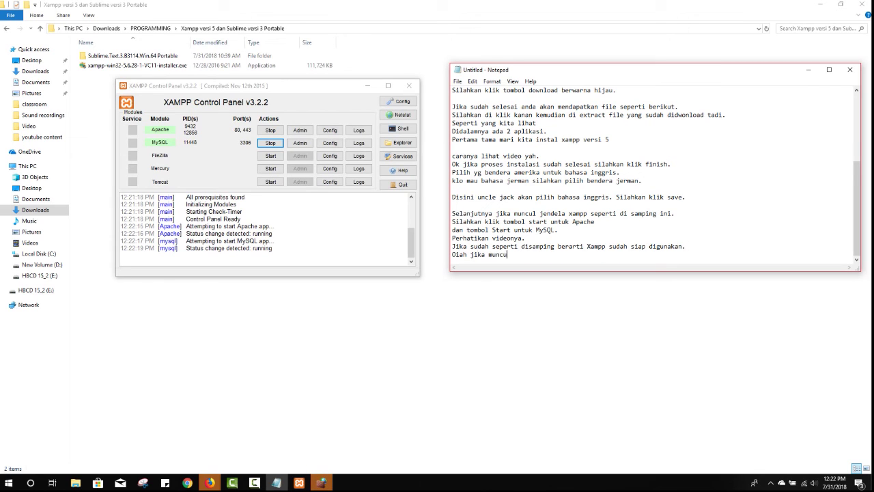
{"action": "type", "text": "l jendela seperti ini."}
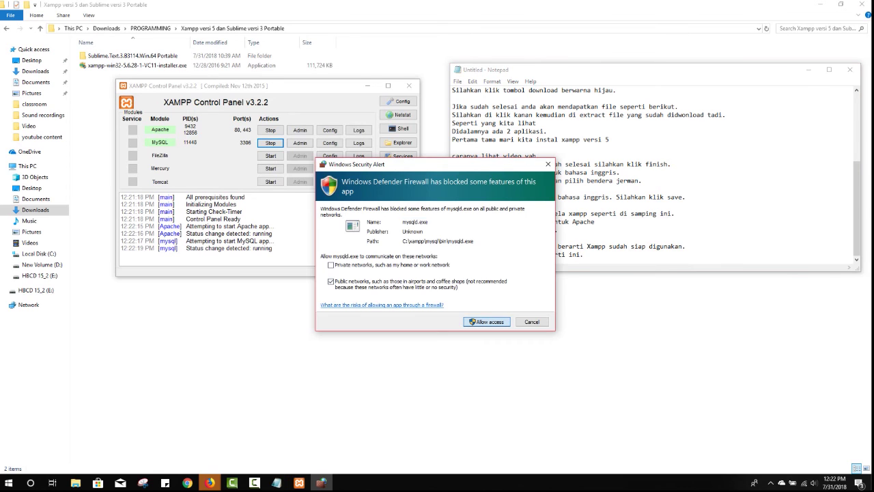
{"action": "key", "text": "Return"}
{"action": "key", "text": "Return"}
{"action": "type", "text": "SIlahkan klik"}
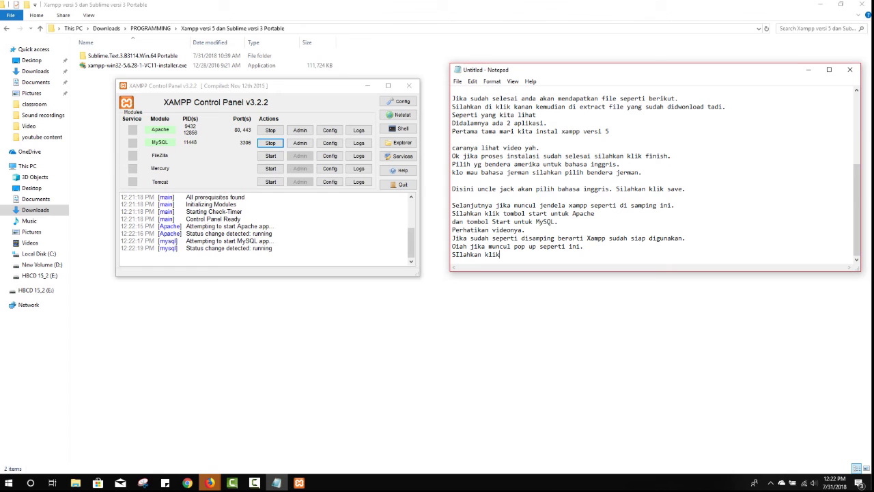
{"action": "type", "text": " allow."}
{"action": "key", "text": "Return"}
{"action": "key", "text": "Return"}
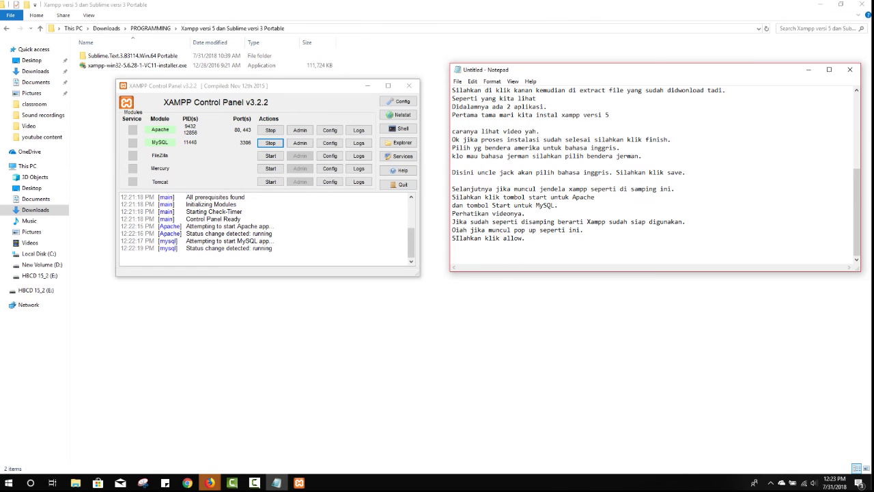
Step: Close the XAMPP Control Panel and add the line "Selanjutnya mari kita lihat folder Xampp" to the note
{"action": "key", "text": "alt+Tab"}
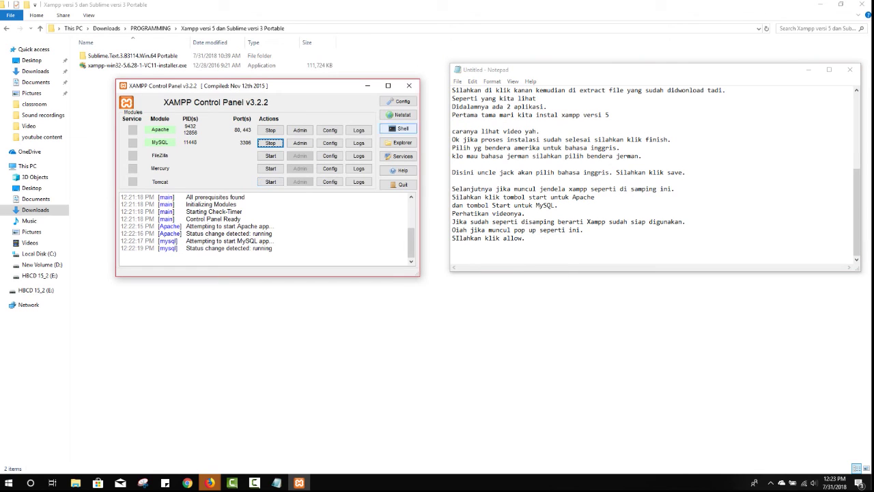
{"action": "left_click", "coordinate": [409, 86]}
{"action": "type", "text": "Selanjutnya mari kita "}
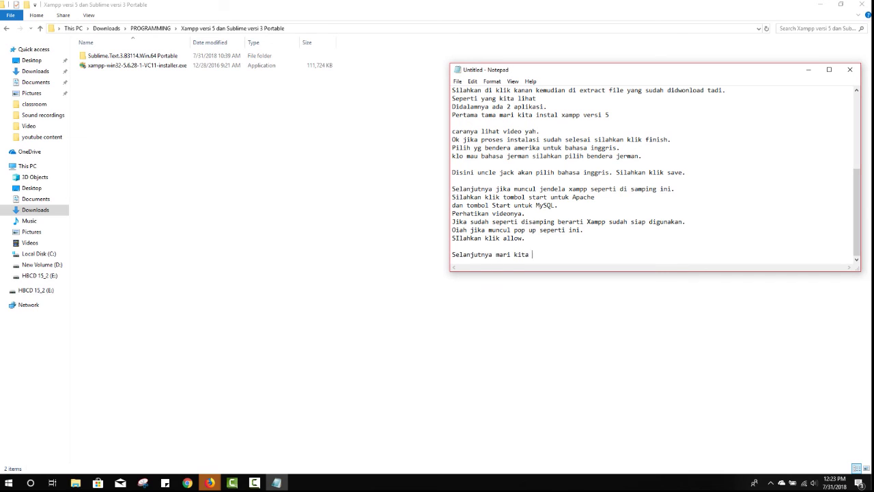
{"action": "type", "text": "lihat folder Xampp"}
{"action": "key", "text": "Return"}
{"action": "key", "text": "Return"}
Step: Open Local Disk (C:) in File Explorer and add the line "Biasanya setelah menginstall Xampp akan muncul folder baru" to the note
{"action": "left_click", "coordinate": [39, 253]}
{"action": "key", "text": "alt+Tab"}
{"action": "type", "text": "Biasanya setelah terinstall"}
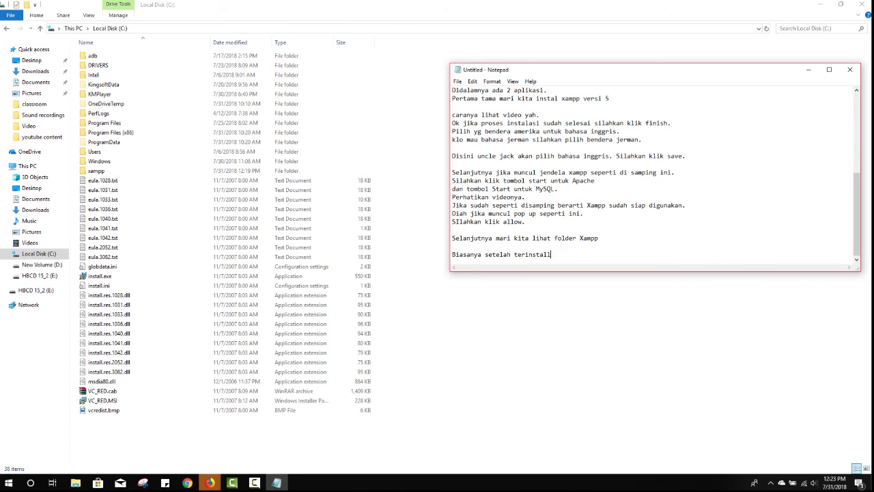
{"action": "key", "text": "BackSpace"}
{"action": "key", "text": "BackSpace"}
{"action": "key", "text": "BackSpace"}
{"action": "key", "text": "BackSpace"}
{"action": "key", "text": "BackSpace"}
{"action": "key", "text": "BackSpace"}
{"action": "key", "text": "BackSpace"}
{"action": "key", "text": "BackSpace"}
{"action": "key", "text": "BackSpace"}
{"action": "key", "text": "BackSpace"}
{"action": "type", "text": "menginstall Xampp akan muncul folder baru"}
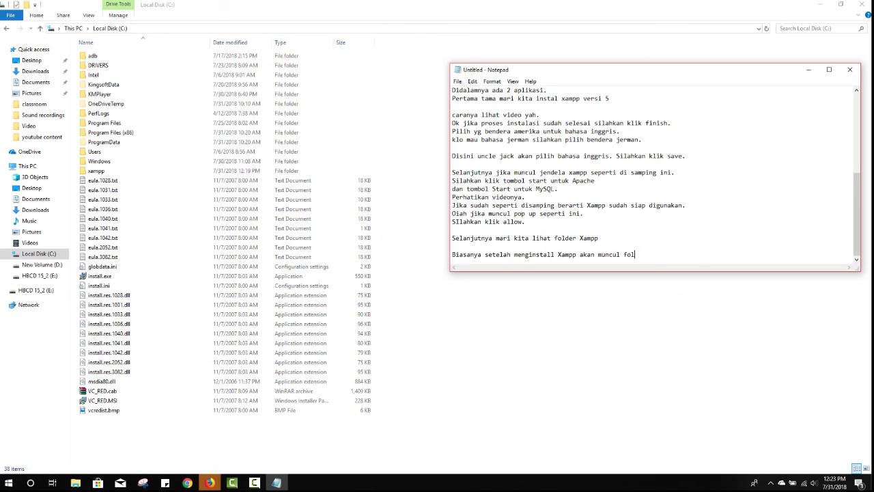
Step: Continue the note with the line "bernama Xampp di directory C", followed by a blank line
{"action": "key", "text": "Return"}
{"action": "type", "text": "beran"}
{"action": "type", "text": "nama XAm"}
{"action": "key", "text": "BackSpace"}
{"action": "key", "text": "BackSpace"}
{"action": "type", "text": "ampp di directory C"}
{"action": "key", "text": "Return"}
{"action": "key", "text": "Return"}
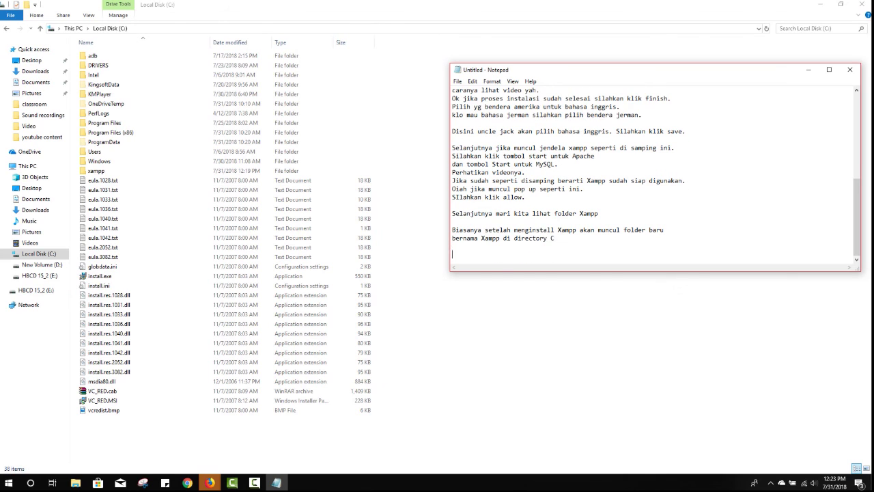
Step: Open the xampp folder on drive C and add the line "Nah disinilah xampp anda tersimpan." to the note
{"action": "double_click", "coordinate": [96, 170]}
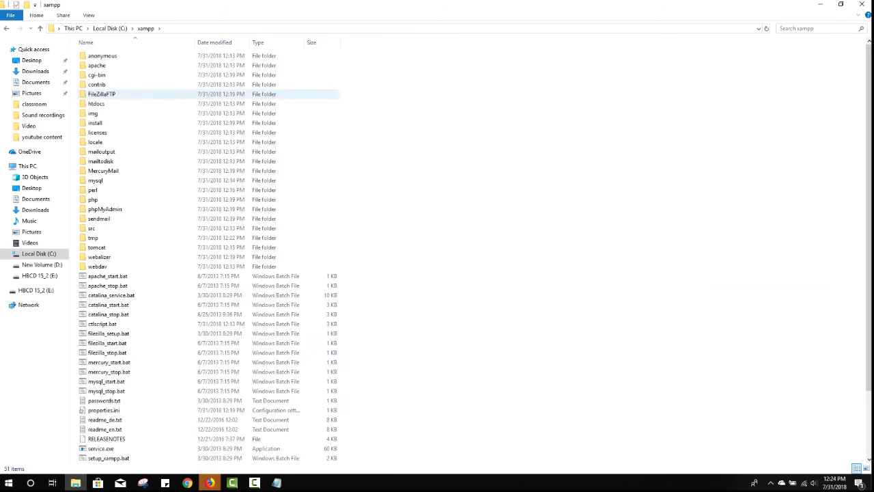
{"action": "key", "text": "alt+Tab"}
{"action": "type", "text": "Nah disinilah xampp anda tersimpan"}
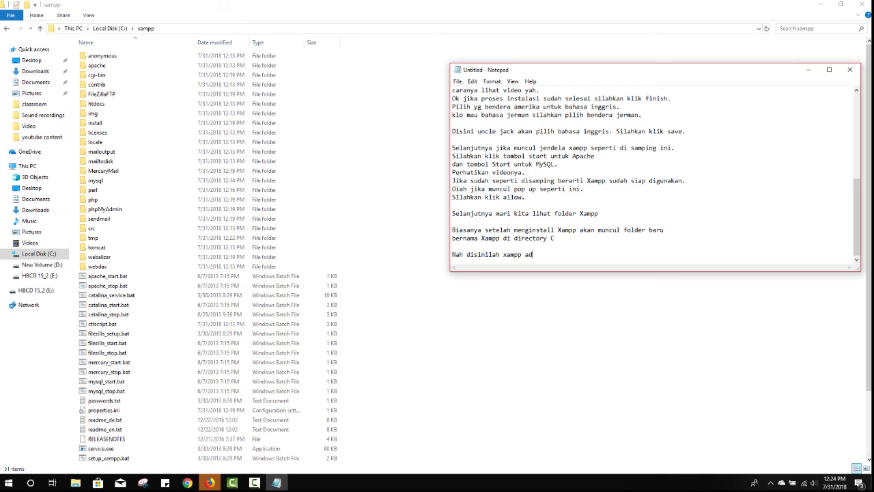
{"action": "type", "text": "."}
{"action": "key", "text": "Return"}
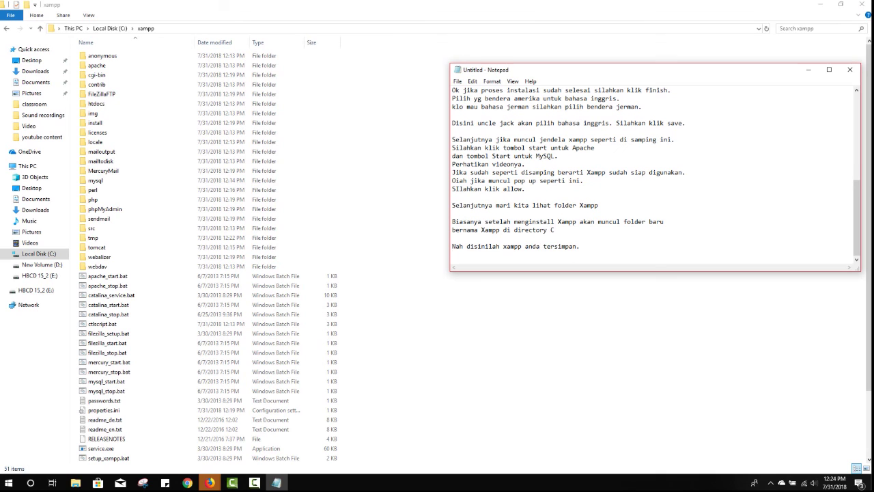
Step: Add "ok selanjutnya kita berpindah ke aplikasi sublime portable." to the note and open the folder Sublime.Text.3.B3114.Win.64 Portable
{"action": "type", "text": "ok selanjutnya kita berpindah ke aplikasi sublime portable."}
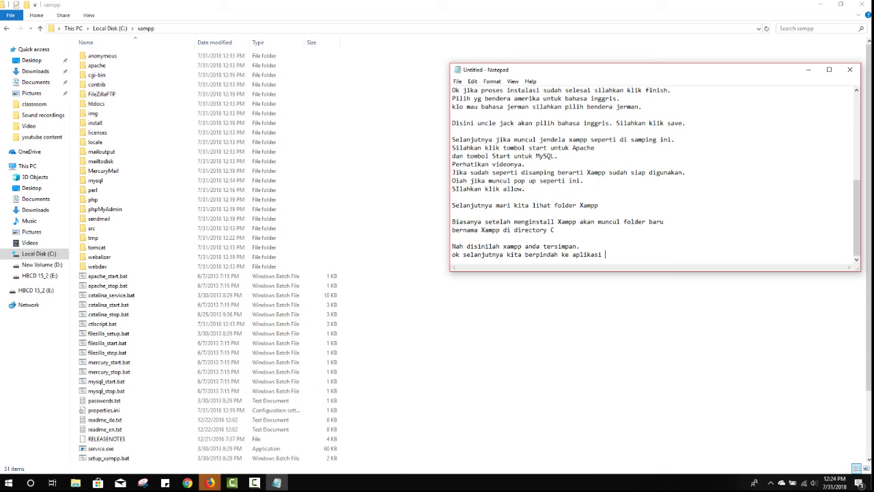
{"action": "key", "text": "Return"}
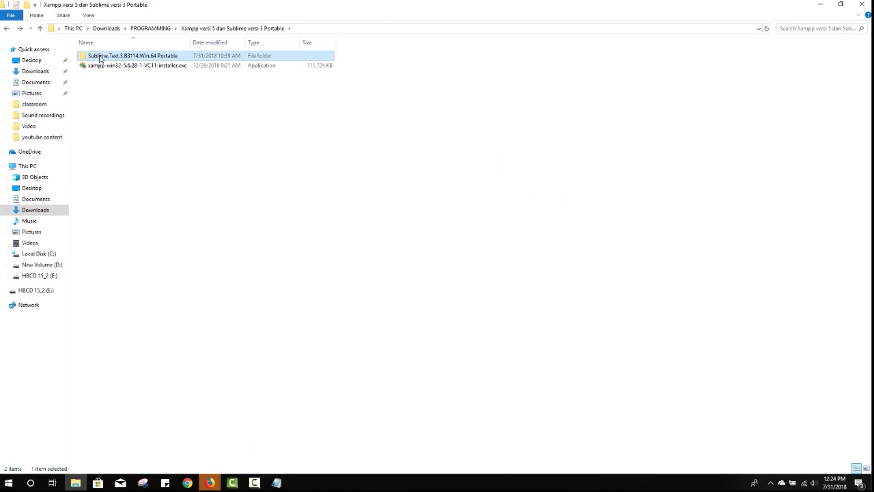
{"action": "double_click", "coordinate": [109, 55]}
{"action": "key", "text": "alt+Tab"}
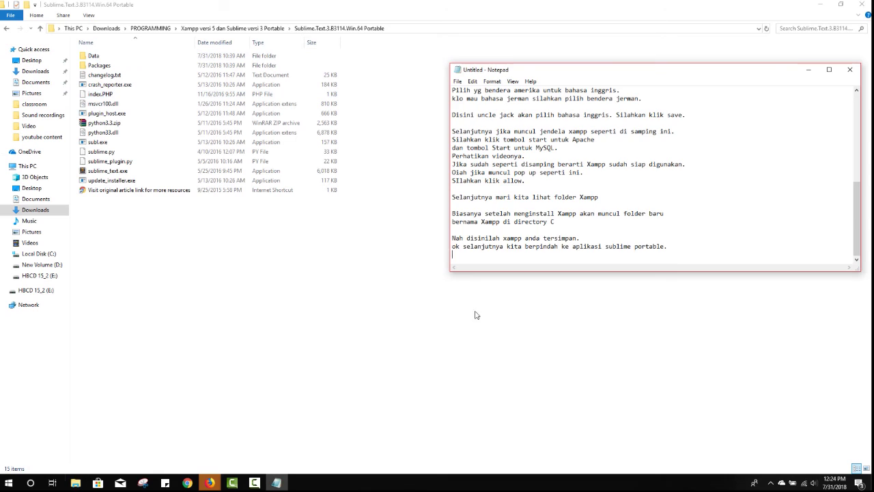
Step: Add "Untuk mullai menggunakan sublime silahkan dobel klik aplikasi" and "sublime_text.exe" as two lines to the Notepad note
{"action": "key", "text": "Return"}
{"action": "type", "text": "Untuk m"}
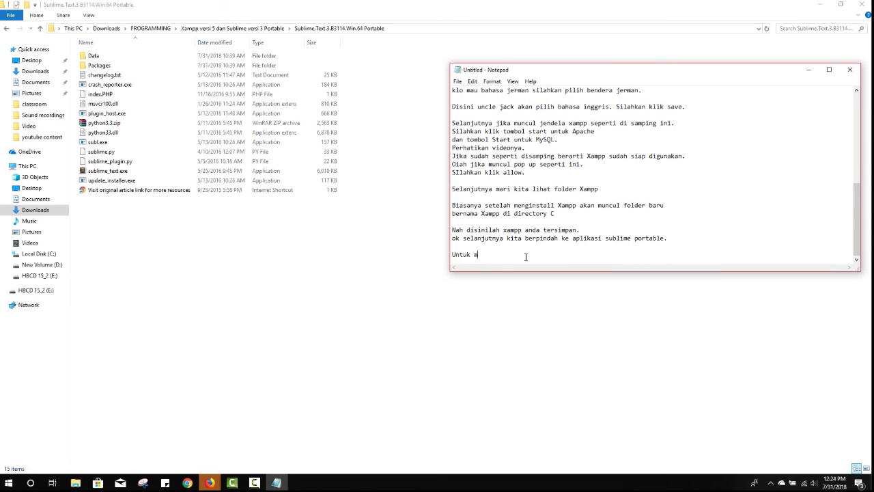
{"action": "type", "text": "ullai menggumakan sublime silahkan dobel klik"}
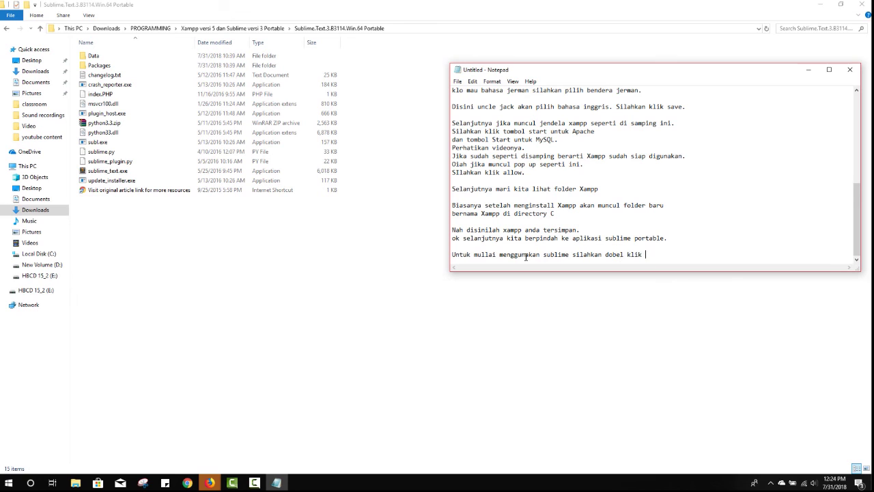
{"action": "type", "text": "aplikasi sublime_text.exe"}
{"action": "key", "text": "Return"}
{"action": "key", "text": "Return"}
Step: Launch sublime_text.exe and decline the Sublime Text update download
{"action": "left_click", "coordinate": [99, 171]}
{"action": "double_click", "coordinate": [99, 172]}
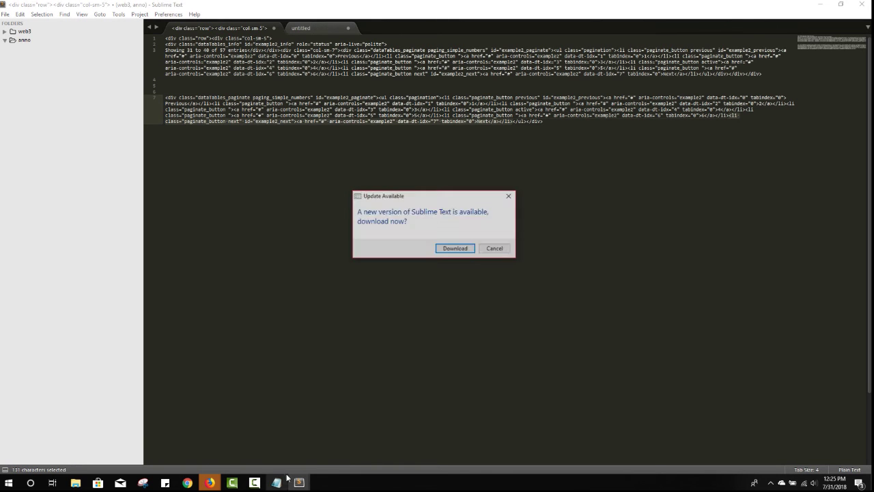
{"action": "left_click", "coordinate": [495, 249]}
Step: Close both open tabs in Sublime Text without saving them
{"action": "left_click", "coordinate": [273, 28]}
{"action": "left_click", "coordinate": [447, 271]}
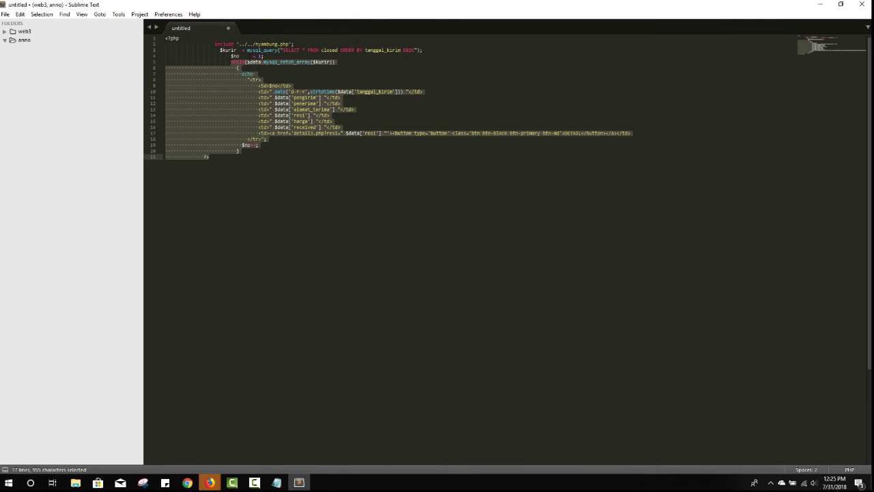
{"action": "key", "text": "ctrl+w"}
{"action": "left_click", "coordinate": [447, 271]}
Step: Remove the anno and web3 folders from the Sublime Text project
{"action": "right_click", "coordinate": [26, 40]}
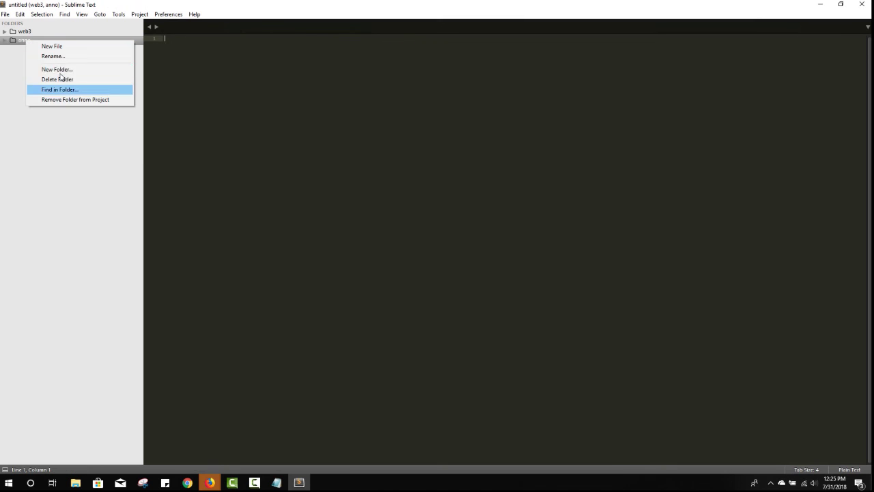
{"action": "left_click", "coordinate": [66, 100]}
{"action": "right_click", "coordinate": [25, 32]}
{"action": "left_click", "coordinate": [68, 88]}
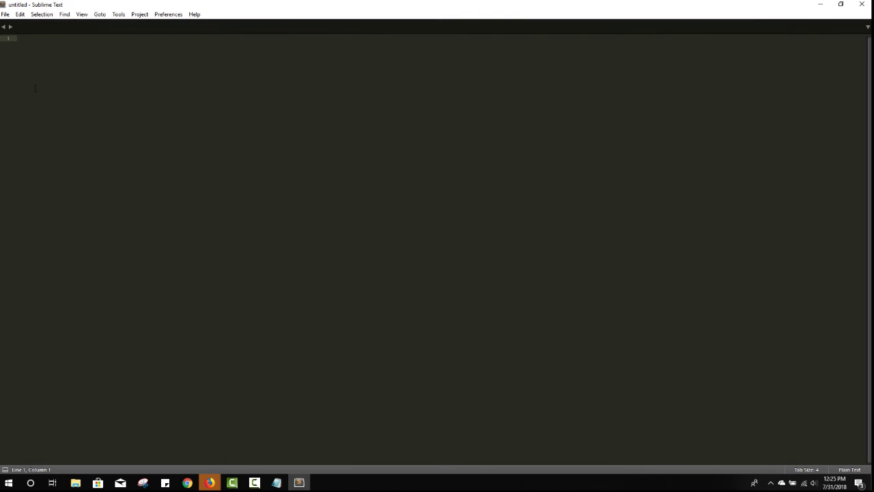
Step: Switch to Notepad and add the line "Nah halaman awalnya akan seperti ini." to the note
{"action": "left_click", "coordinate": [276, 482]}
{"action": "key", "text": "Return"}
{"action": "type", "text": "Nah halaman awalnya ak"}
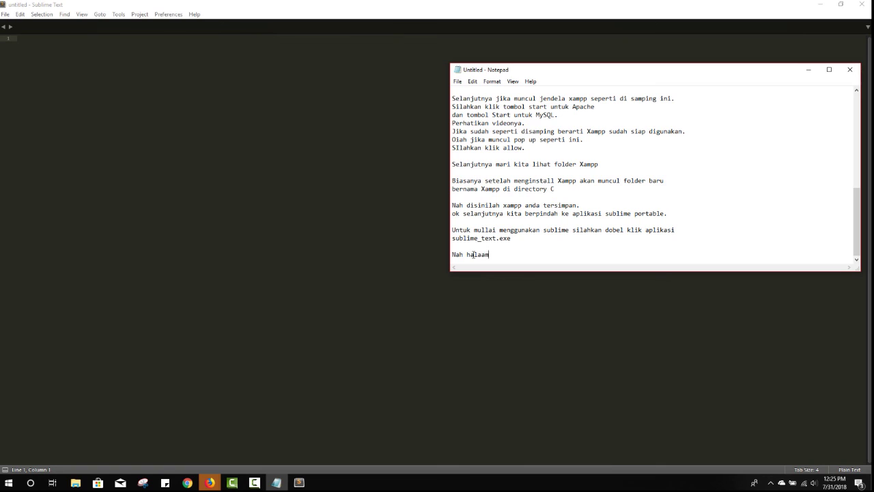
{"action": "type", "text": "an seperti ini."}
{"action": "key", "text": "Return"}
Step: Add "Di sublime text inilah nanti kita akan menuliskan project kita" and "atau website atau kode-kode yang akan kita buat untuk membuat web atau aplikasi web...."
{"action": "key", "text": "Return"}
{"action": "type", "text": "Di sublime text inilah nanti "}
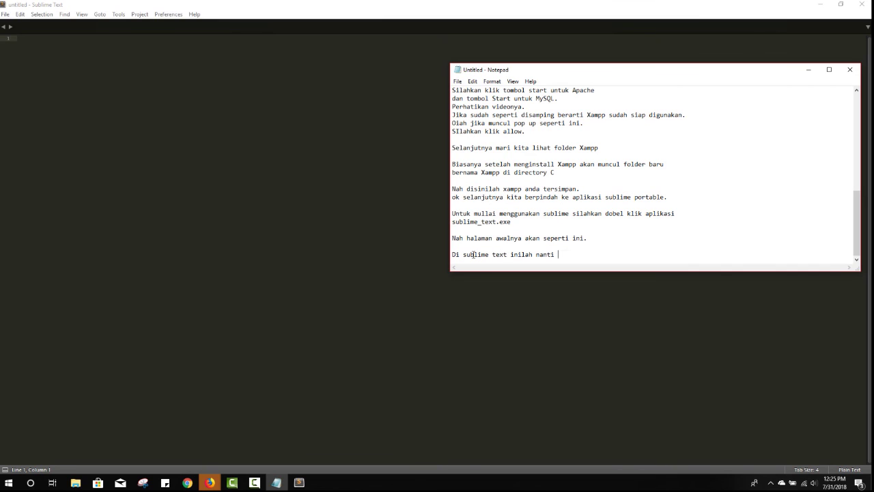
{"action": "type", "text": "kita akan menuliskan project kita"}
{"action": "key", "text": "Return"}
{"action": "type", "text": "atau website atau kode-kode yang akan kita buat untuk membuat web atau aplikasi web...."}
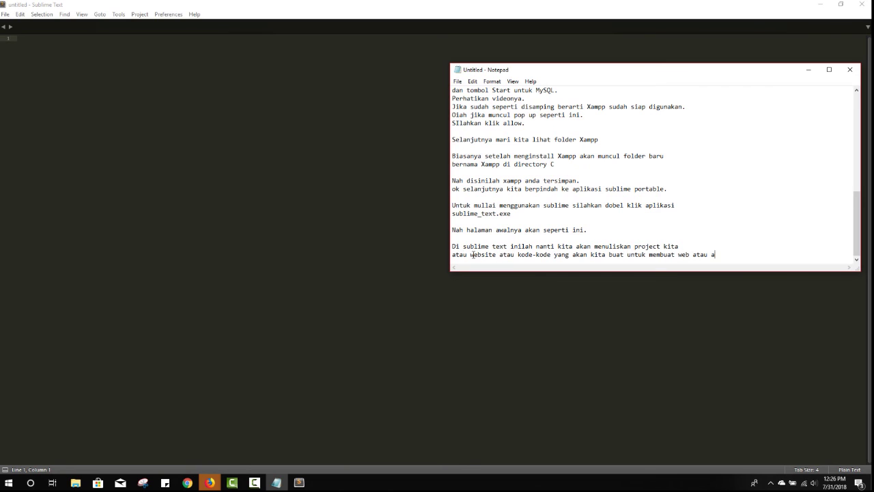
Step: Add the line "Silahkan lihat caranya di video selanjutnya..." to the note, set off by blank lines
{"action": "key", "text": "Return"}
{"action": "type", "text": "Silahkan "}
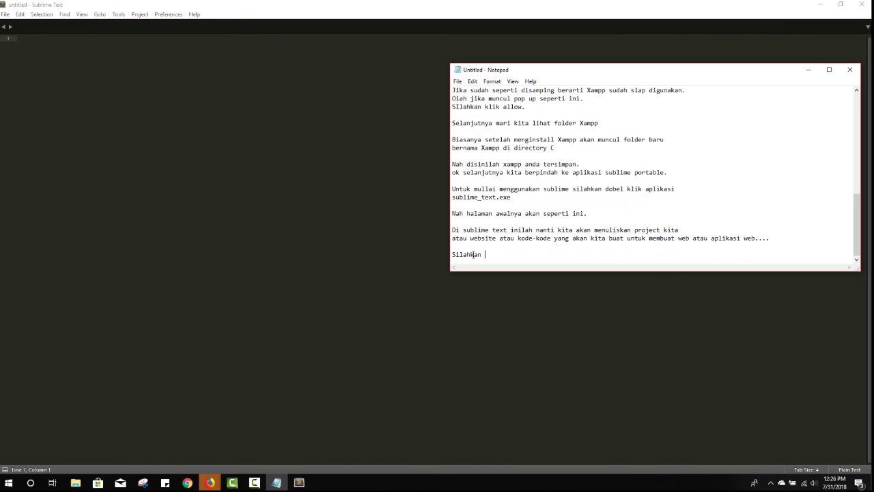
{"action": "type", "text": "lihat caranya di video selanjutnya..."}
{"action": "key", "text": "Return"}
{"action": "key", "text": "Return"}
Step: Close the note with "TERIMA KASIH..." and, after a blank line, a subscribe reminder starting "JANGAN LUPA SUBSC"
{"action": "type", "text": "TERIMA KASIH..."}
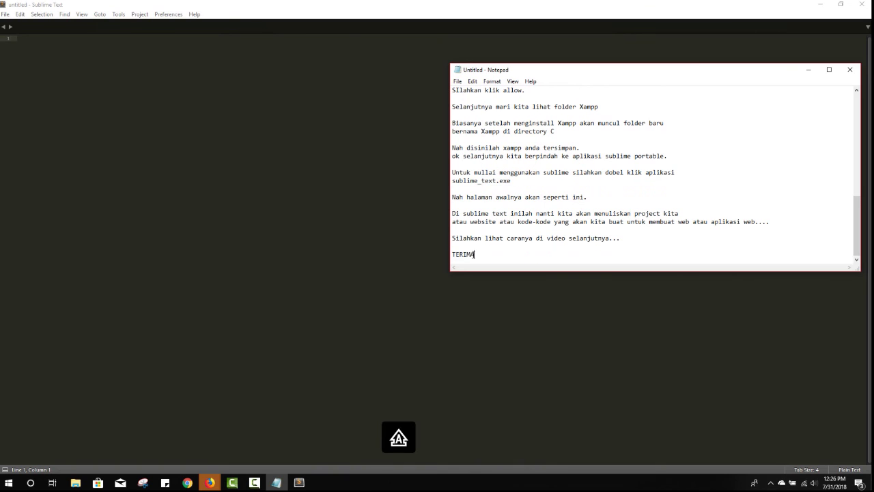
{"action": "key", "text": "Return"}
{"action": "key", "text": "Return"}
{"action": "type", "text": "JANGAN LUPA SUBSC"}
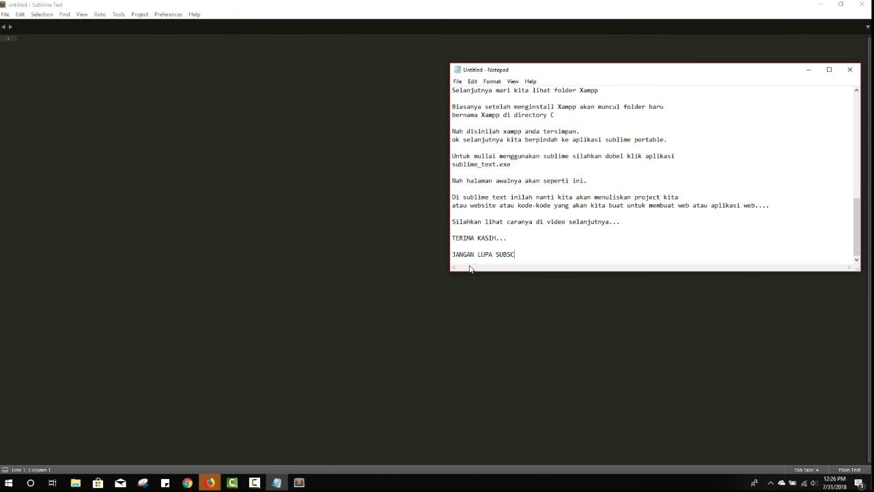